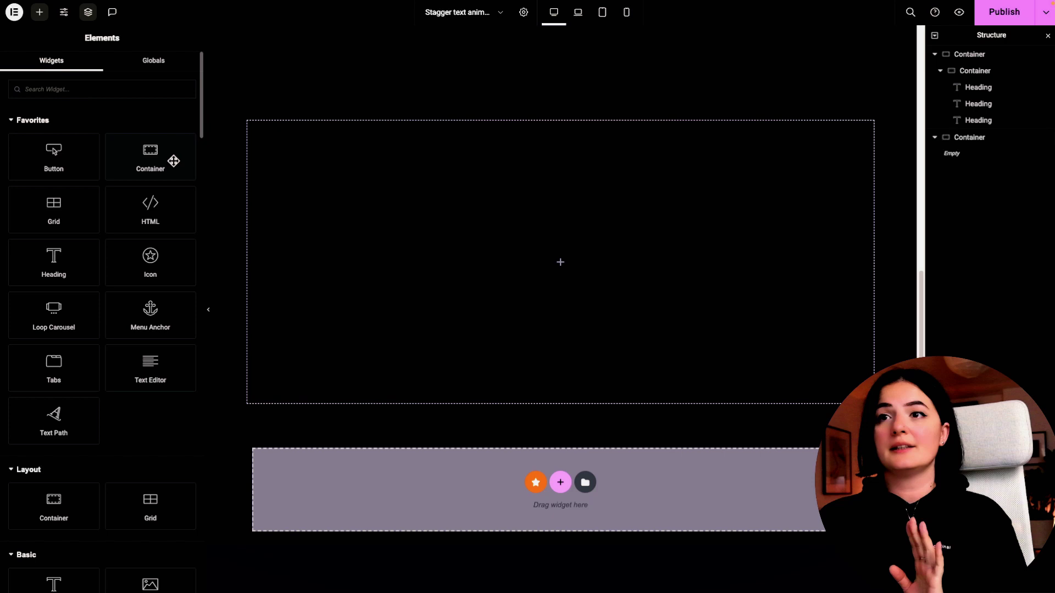
- Add an empty container, paste a copy inside the second container, and delete the leftover
click(171, 161)
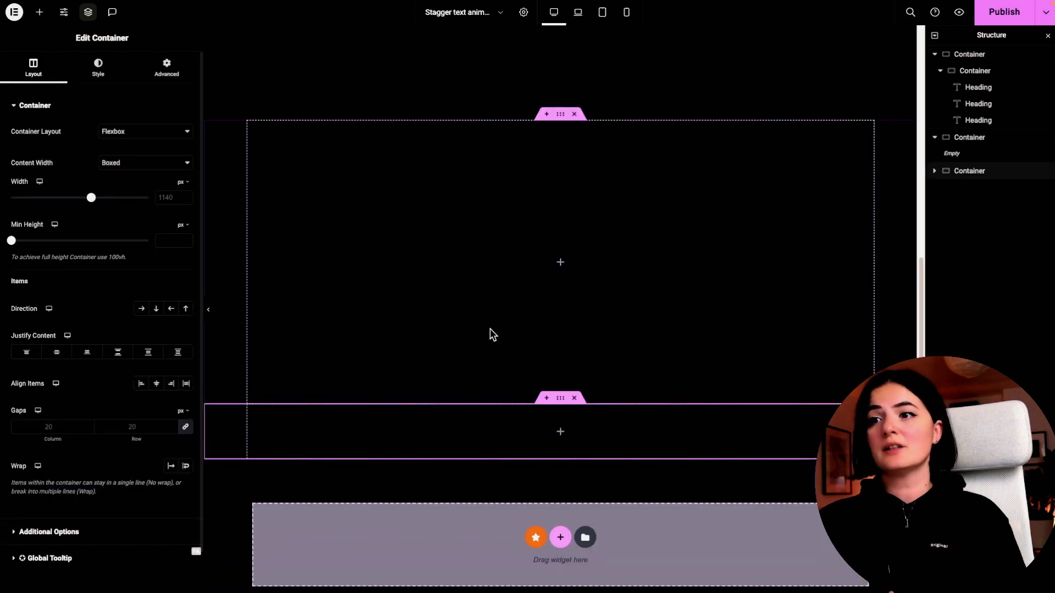
right_click(962, 171)
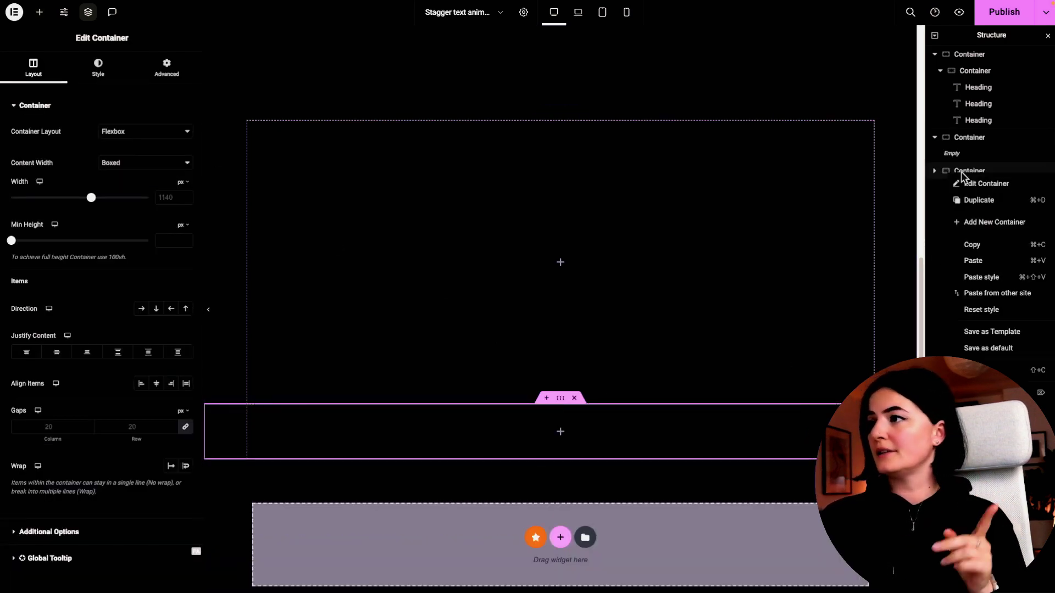
click(975, 246)
right_click(967, 138)
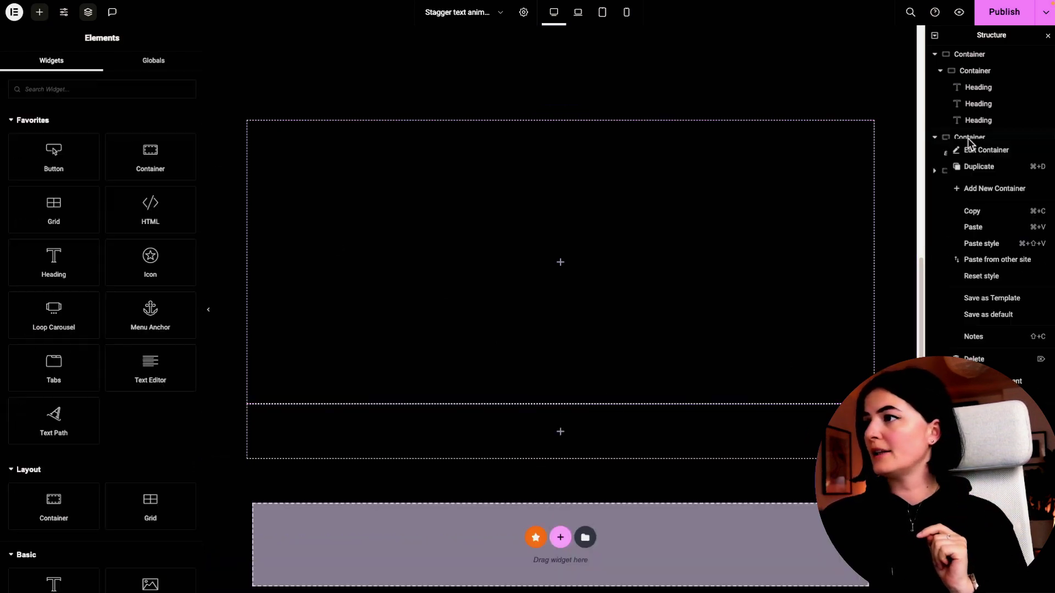
click(987, 236)
right_click(968, 172)
click(975, 385)
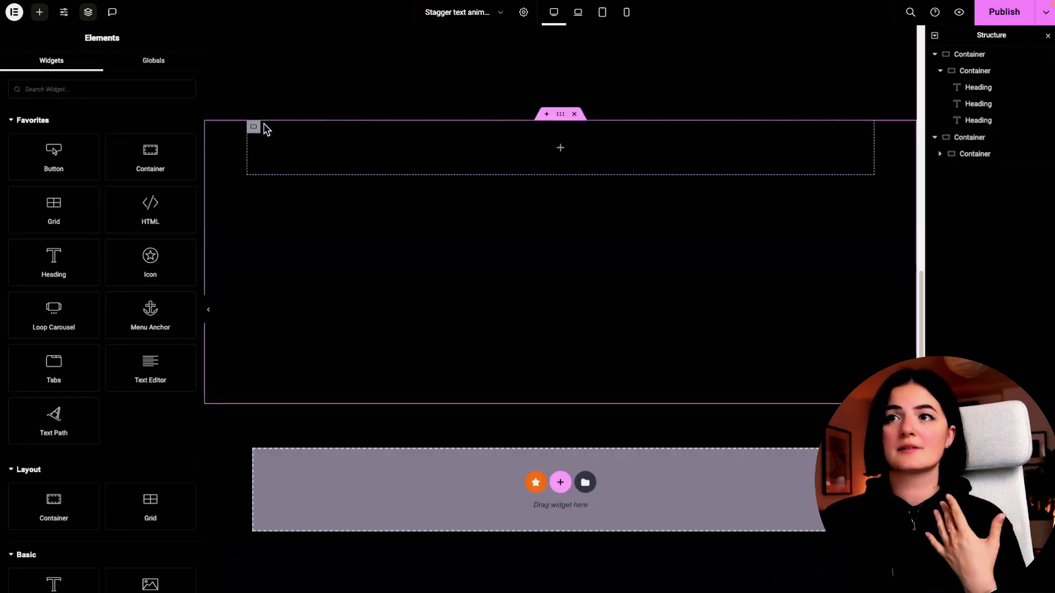
- Set the inner container to Full Width content, 50 vh minimum height and 65% width
click(257, 129)
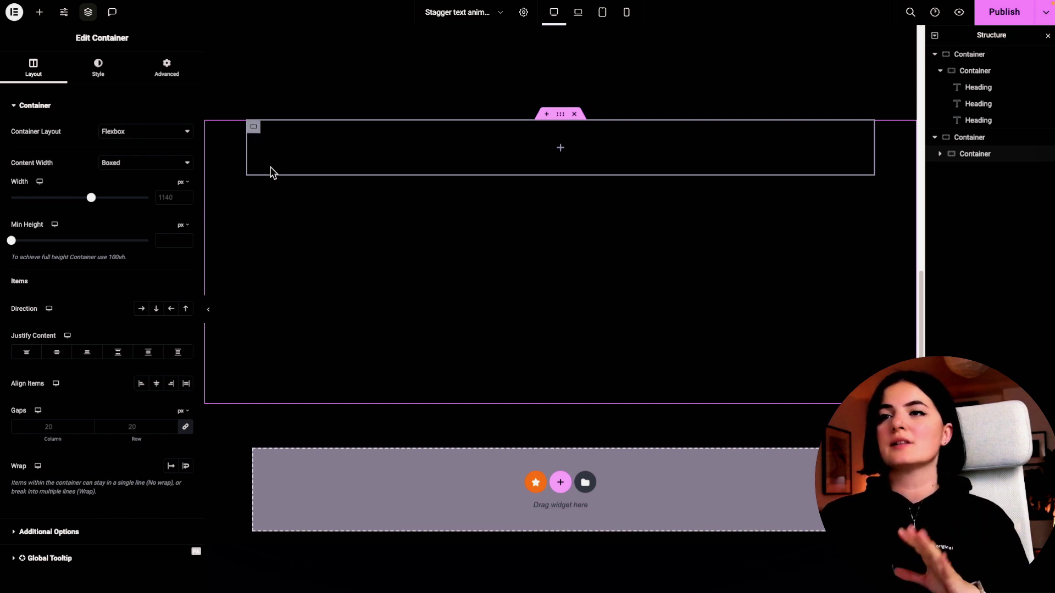
click(181, 163)
click(228, 201)
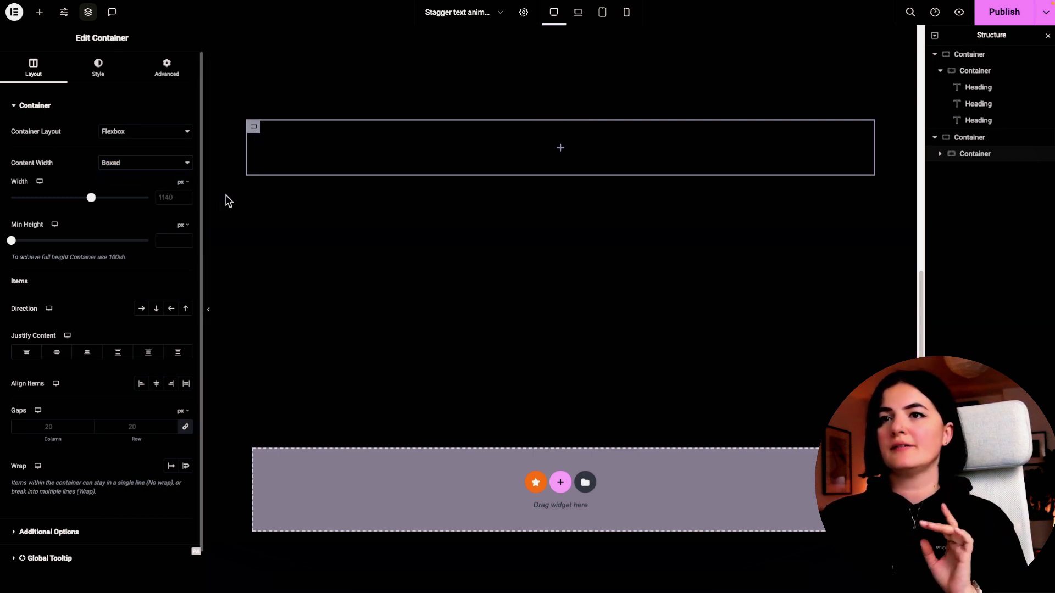
key(Down)
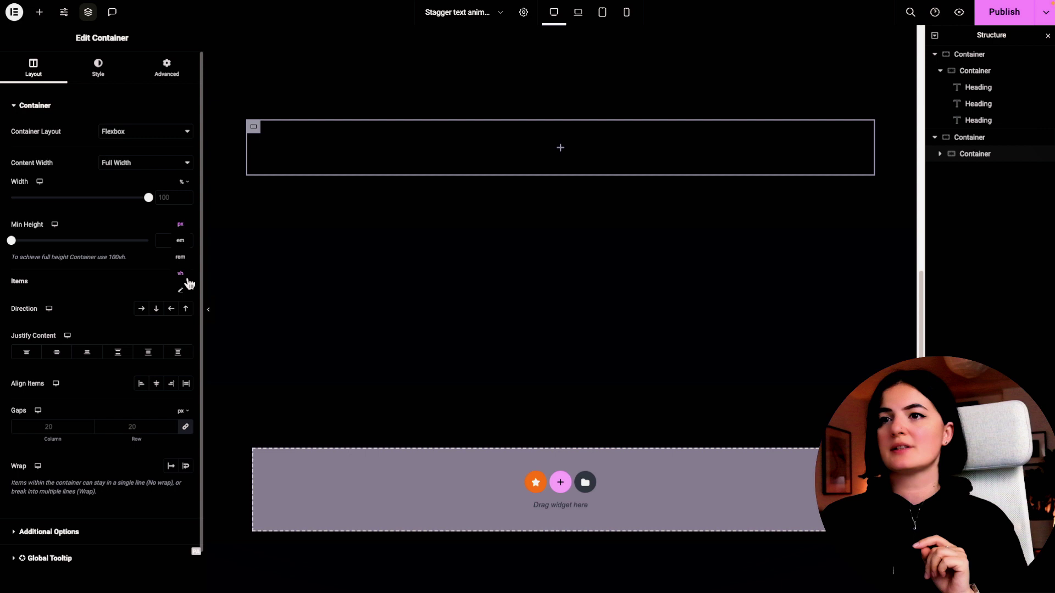
click(182, 274)
drag(11, 240, 82, 250)
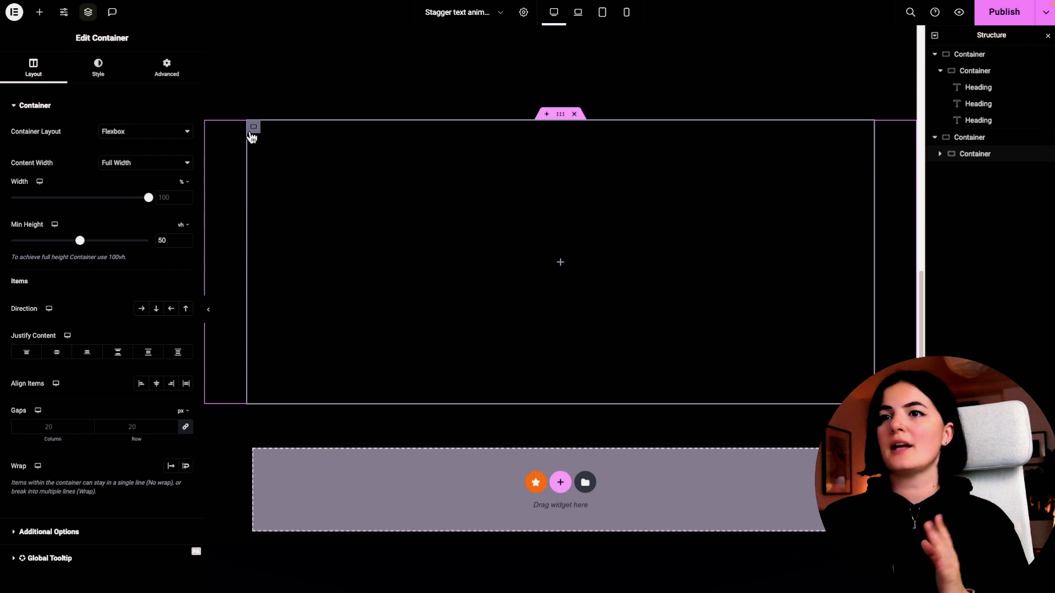
drag(149, 200, 104, 207)
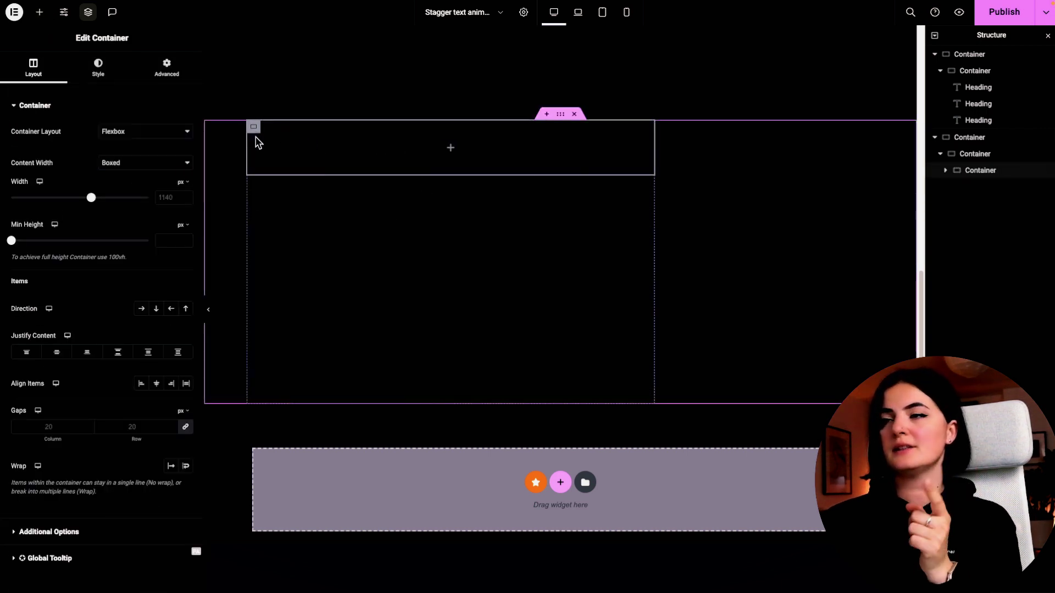
- Drop a Heading widget into the innermost container and select its placeholder title
click(39, 11)
drag(54, 259, 387, 165)
drag(144, 151, 14, 142)
- Replace the placeholder title with HELLO in capital letters
text(h)
key(Caps_Lock)
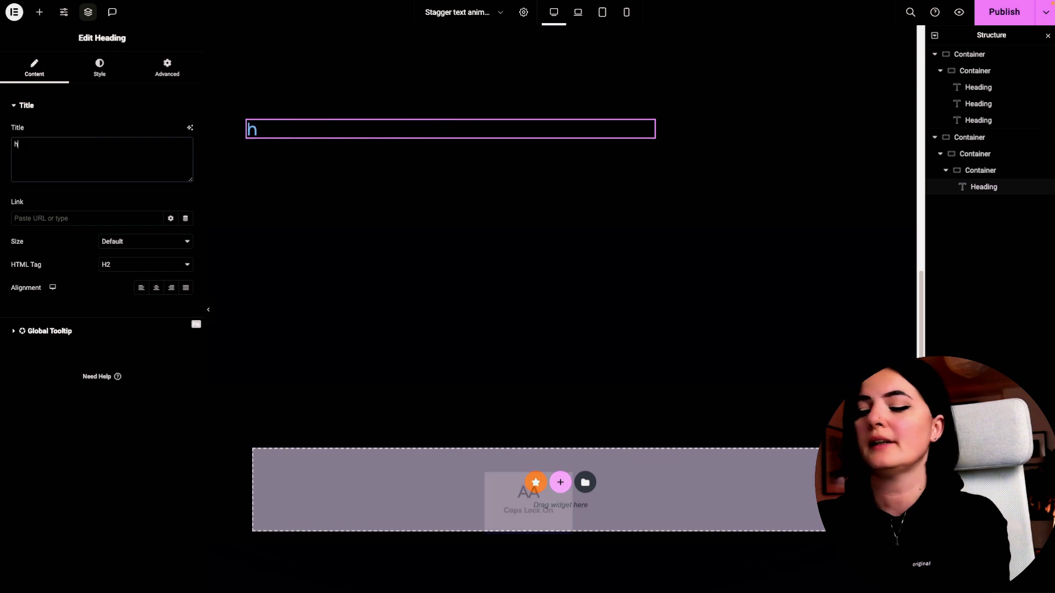
text(ER)
key(BackSpace)
key(BackSpace)
key(Caps_Lock)
text(he)
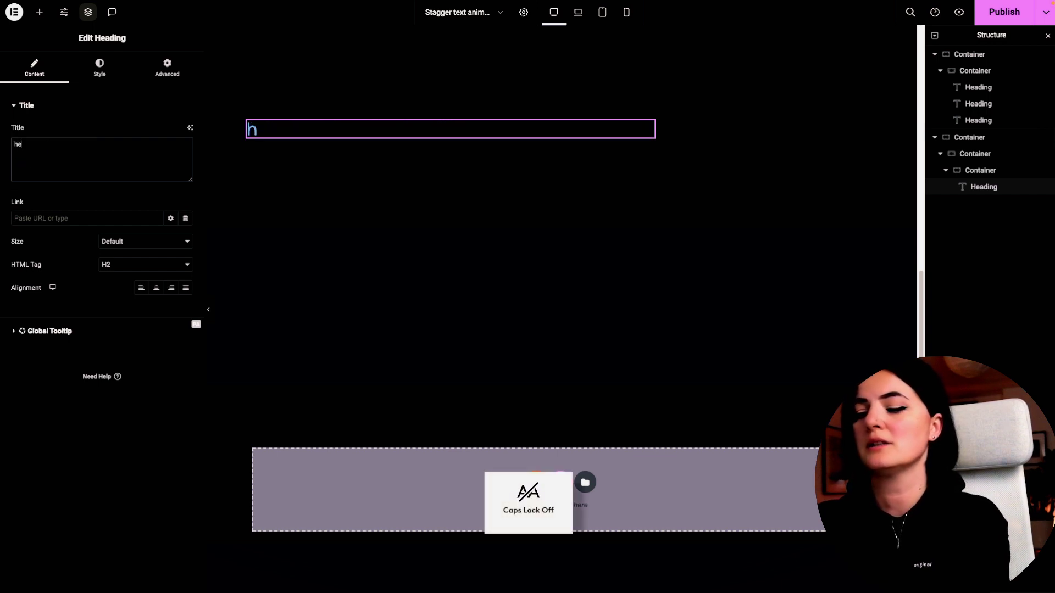
key(BackSpace)
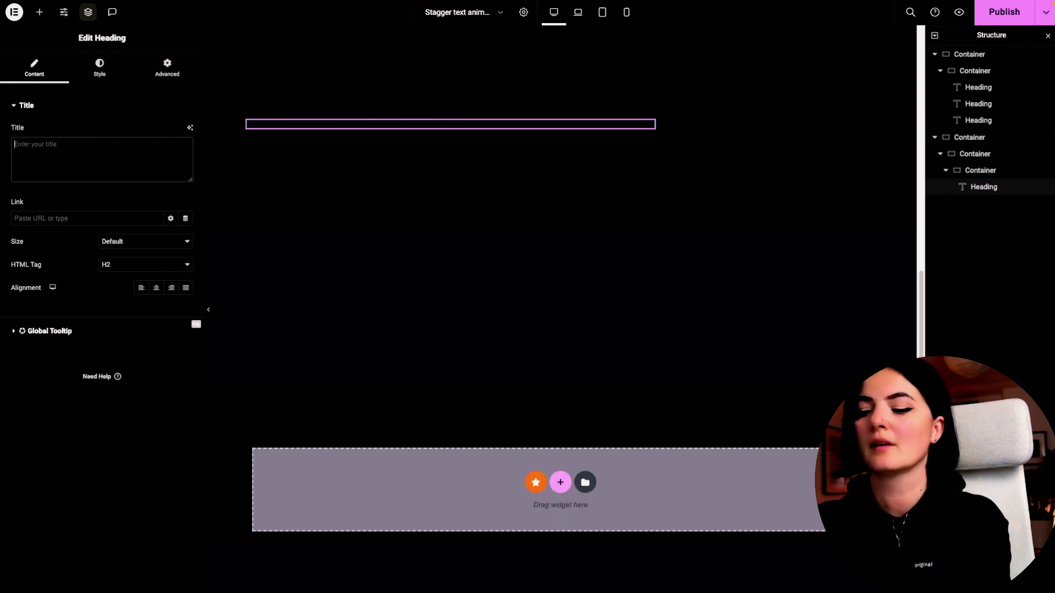
text(h)
key(Caps_Lock)
text(E)
key(BackSpace)
key(BackSpace)
text(H)
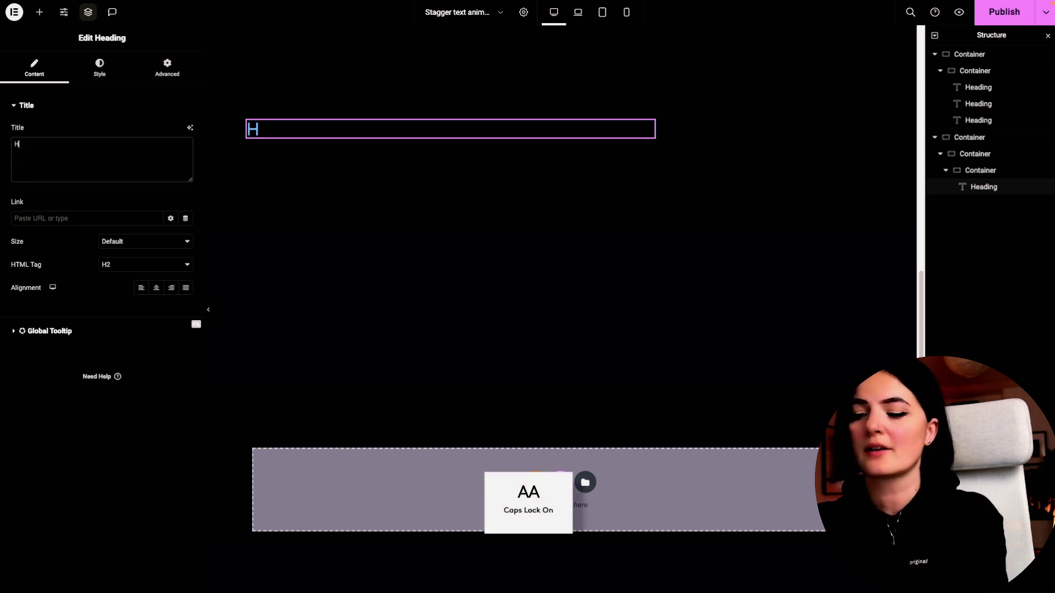
key(Caps_Lock)
text(e)
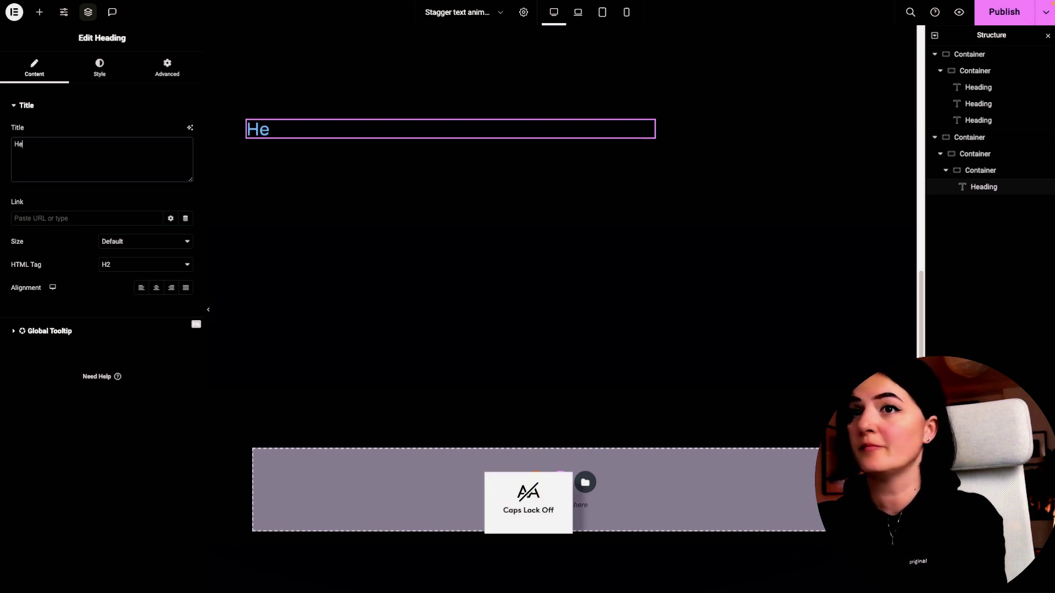
key(BackSpace)
key(Caps_Lock)
text(ERRO)
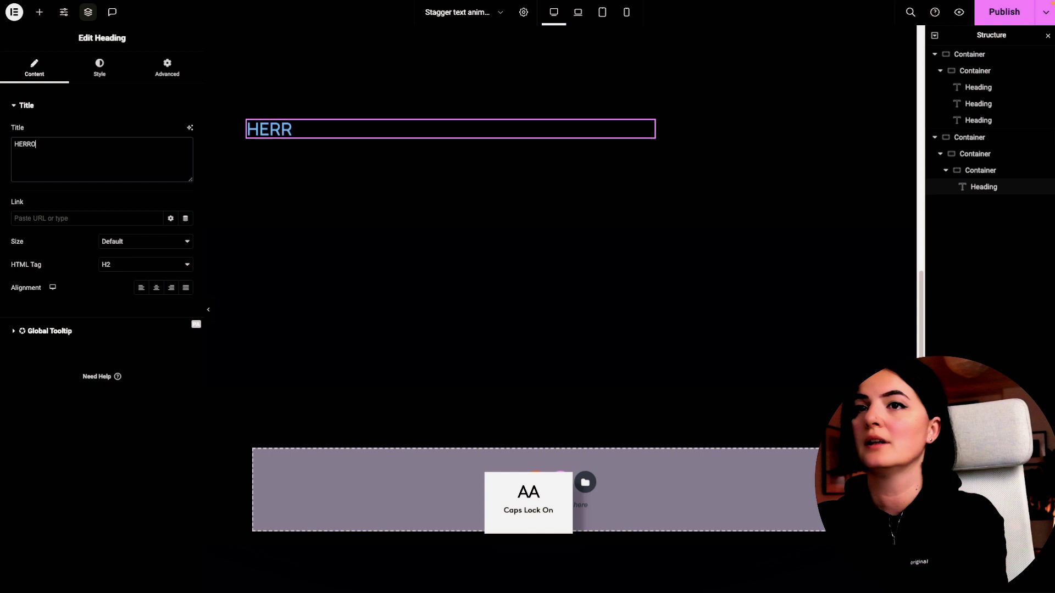
key(BackSpace)
key(BackSpace)
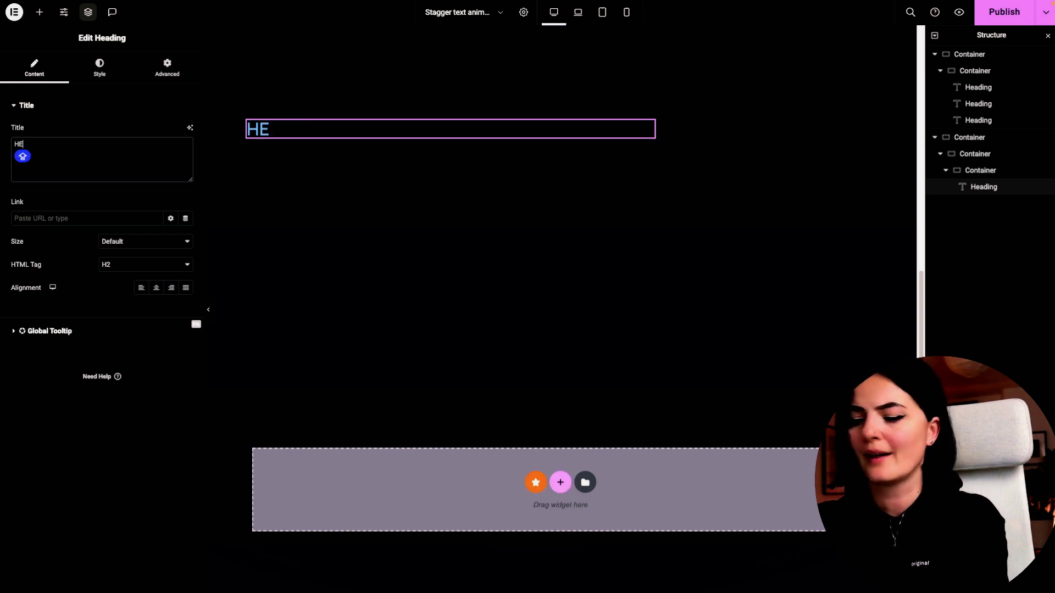
text(LLO)
key(Caps_Lock)
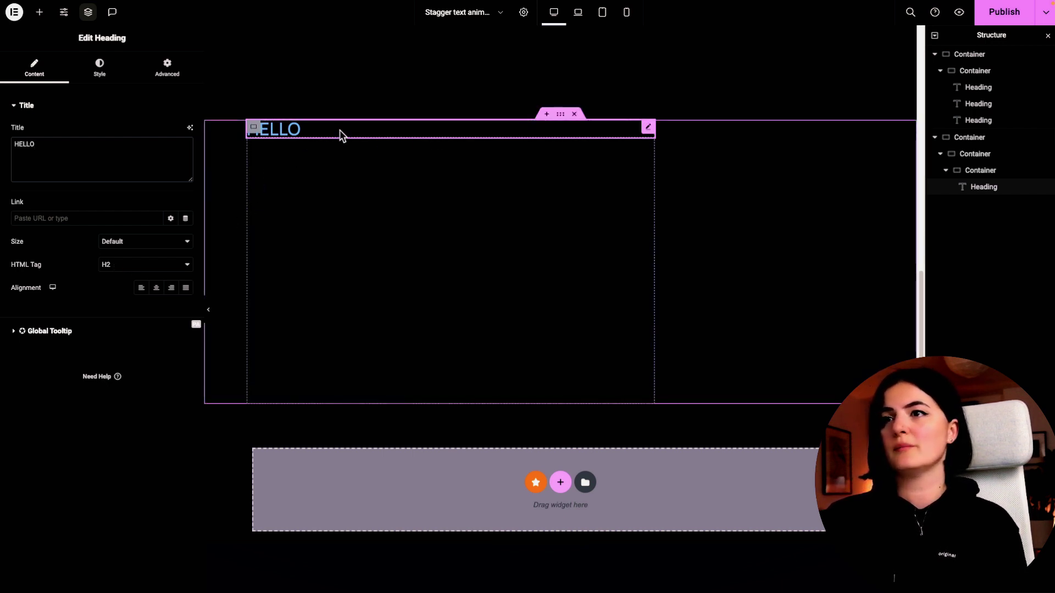
- Give the HELLO heading the site's global yellow colour
click(977, 171)
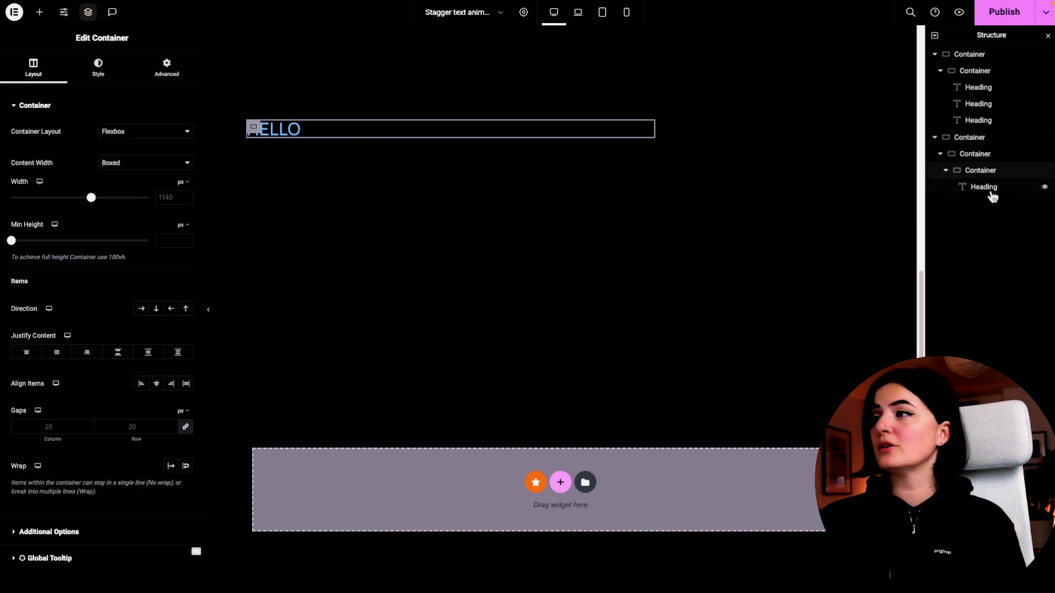
click(984, 188)
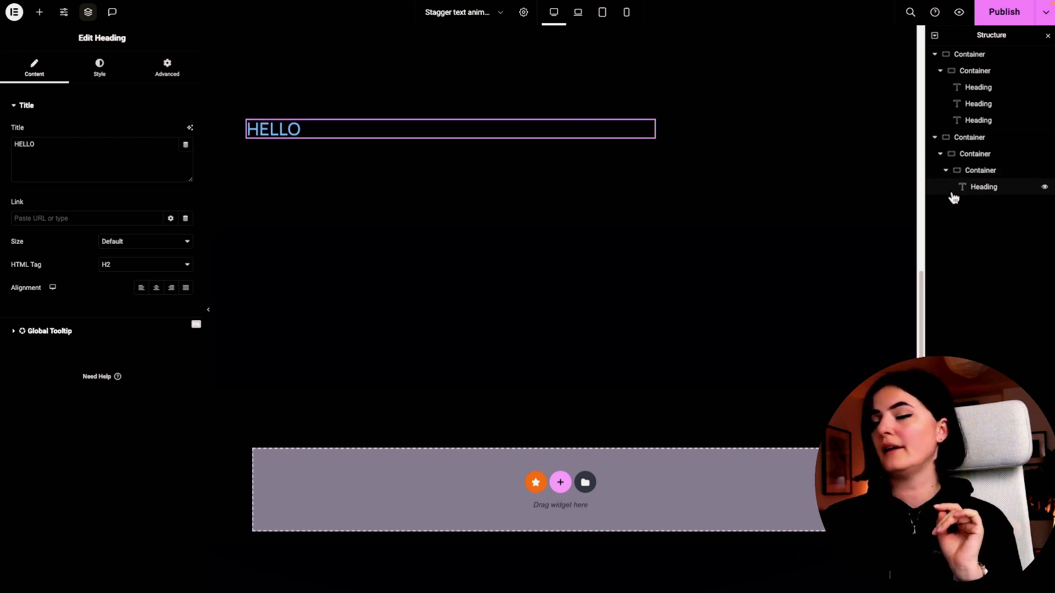
click(104, 68)
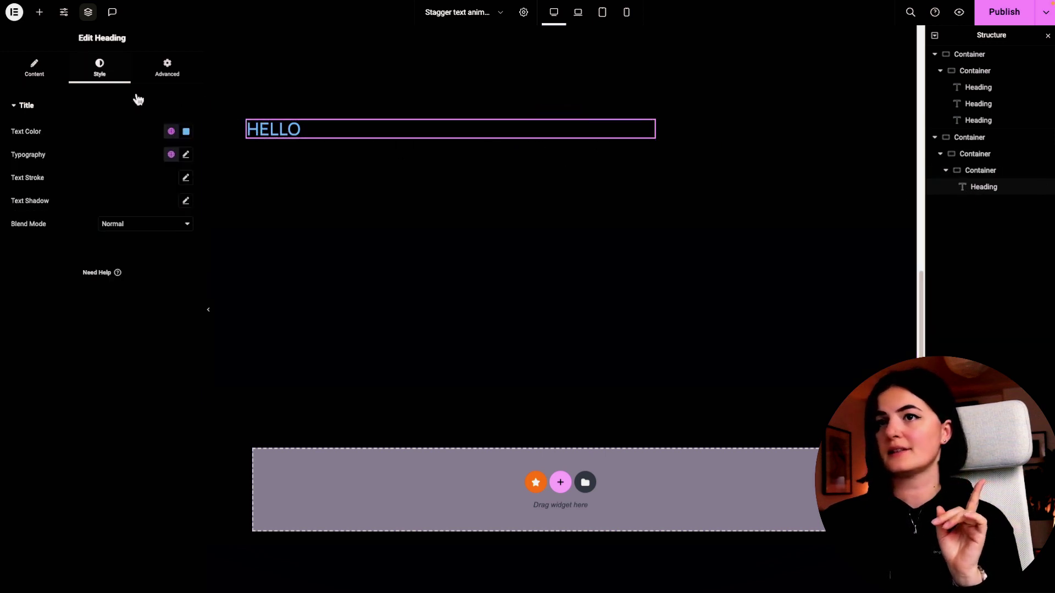
click(170, 131)
scroll(97, 248, down, 5)
scroll(98, 250, down, 3)
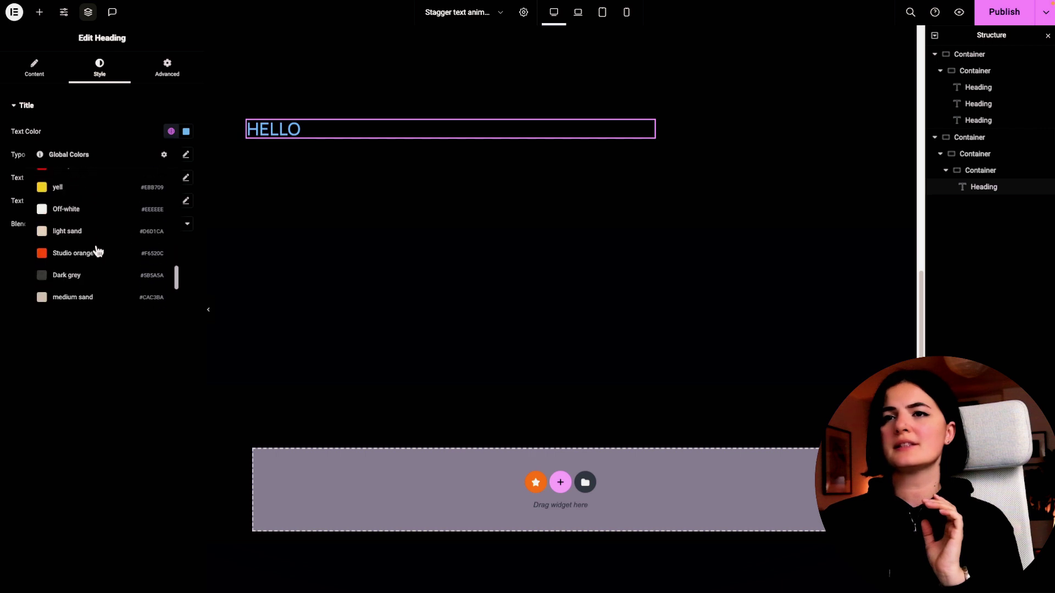
click(72, 184)
- Set the heading typography to Anton, 6.6 rem, Medium (500) weight
click(184, 156)
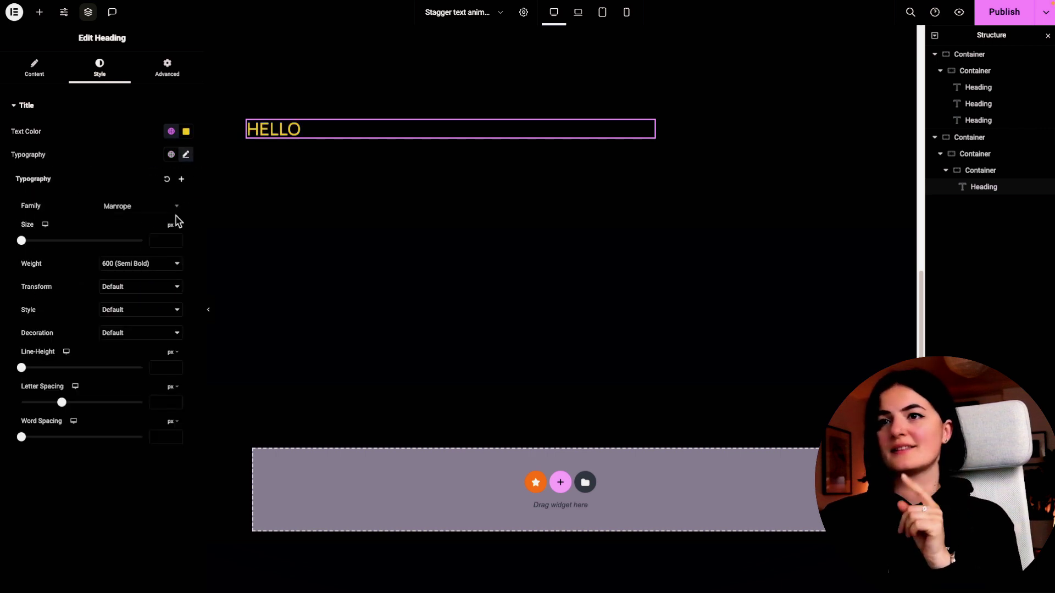
click(171, 214)
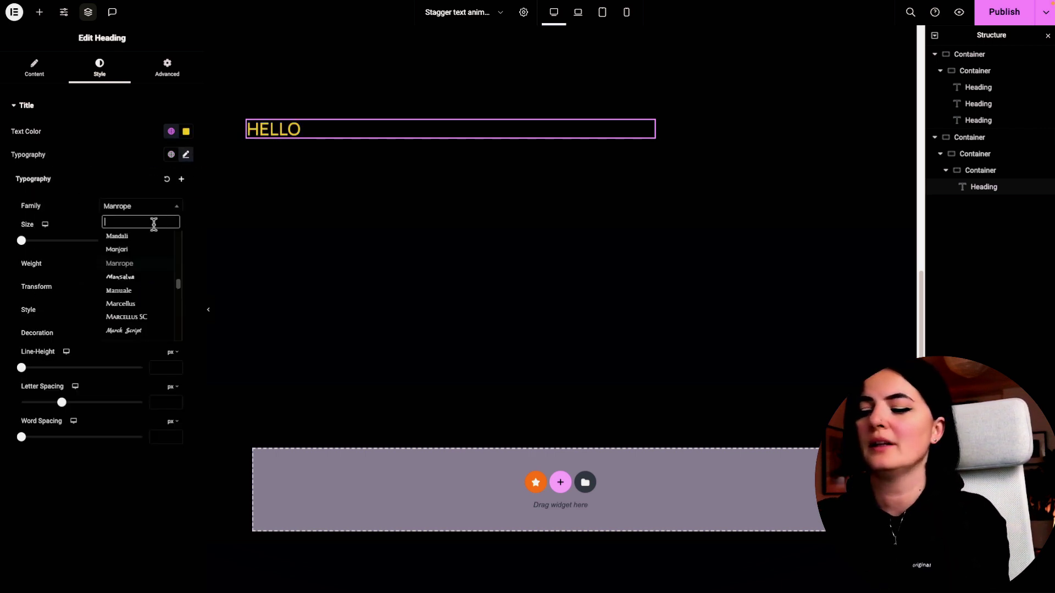
text(an)
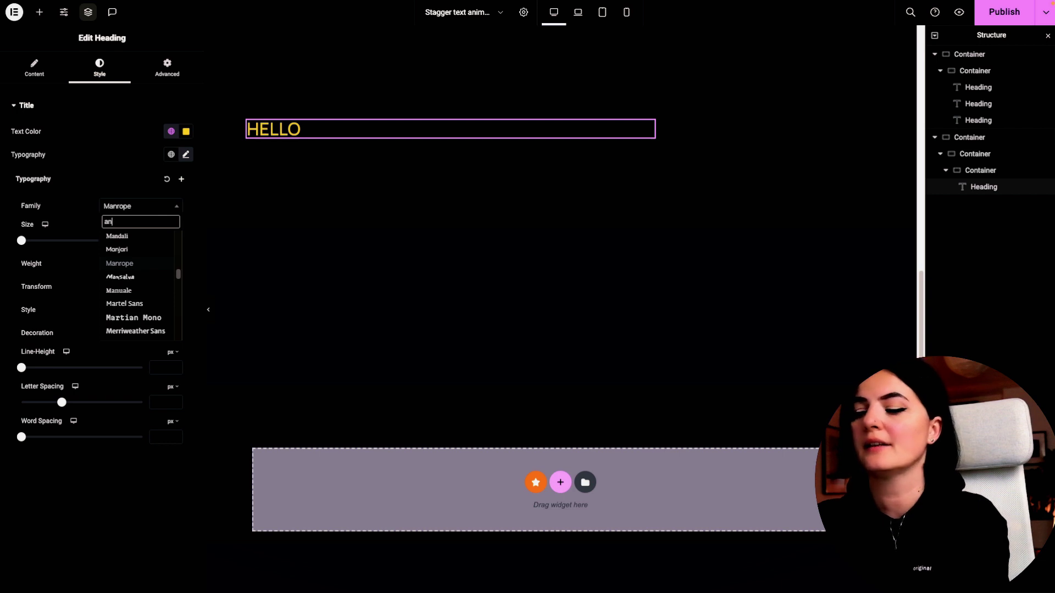
text(ton)
click(114, 250)
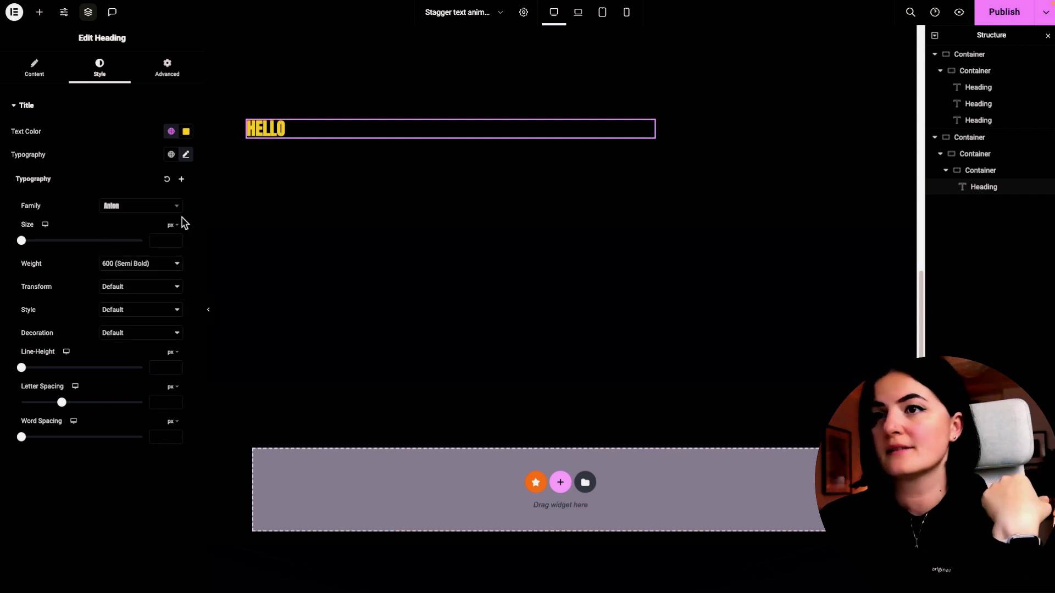
drag(21, 240, 100, 245)
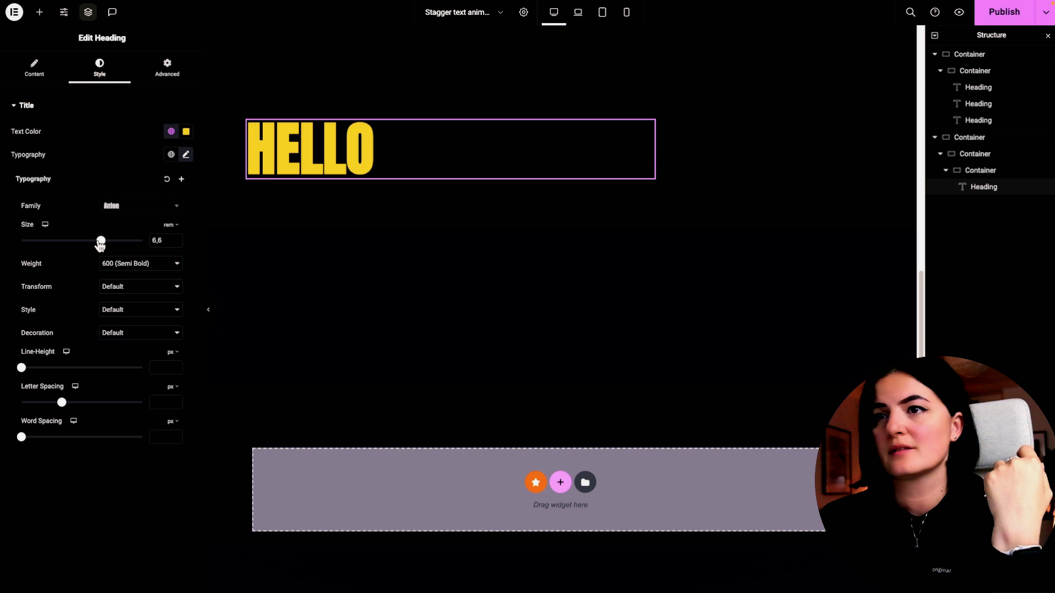
click(123, 265)
click(123, 255)
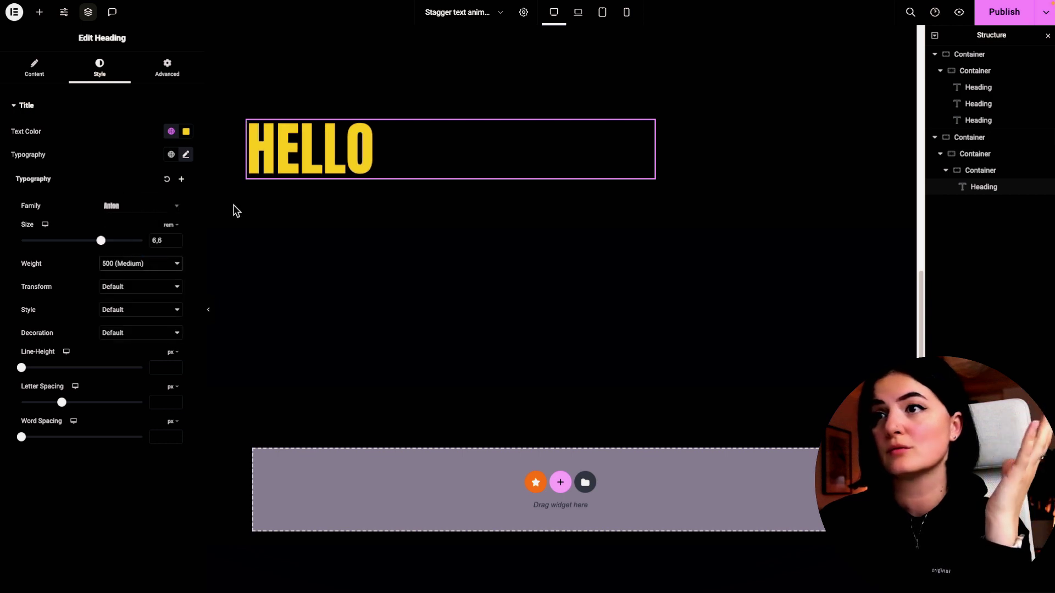
click(344, 253)
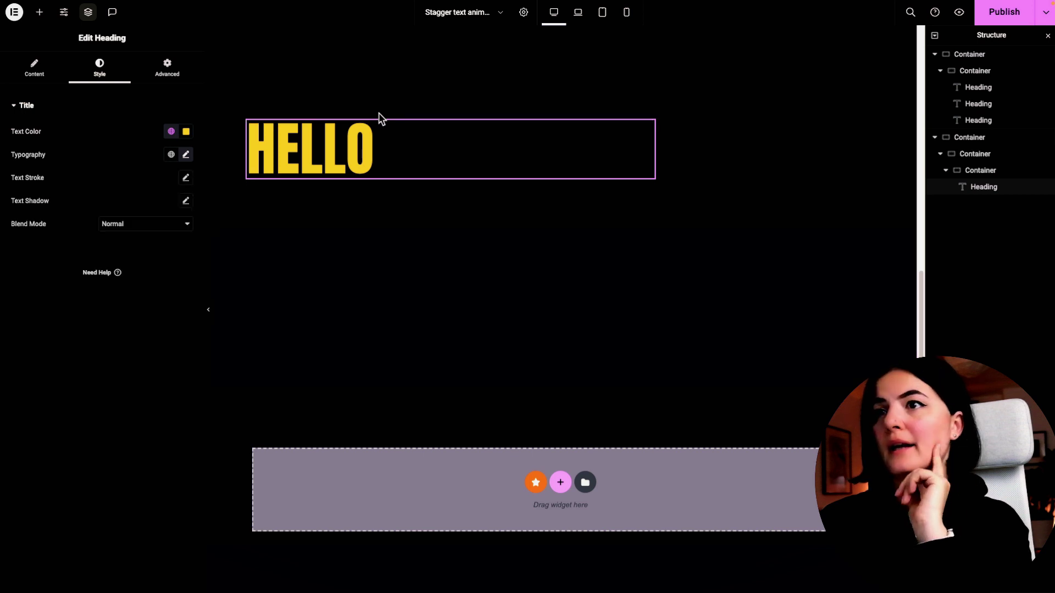
- Set the HELLO container's HTML tag to a (link) in Additional Options
click(252, 127)
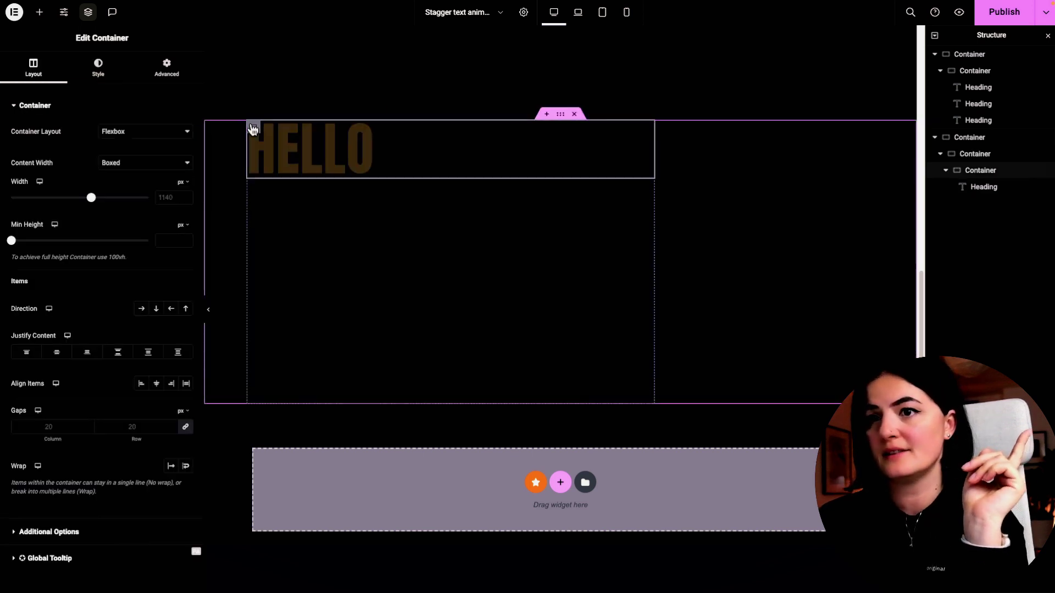
click(33, 531)
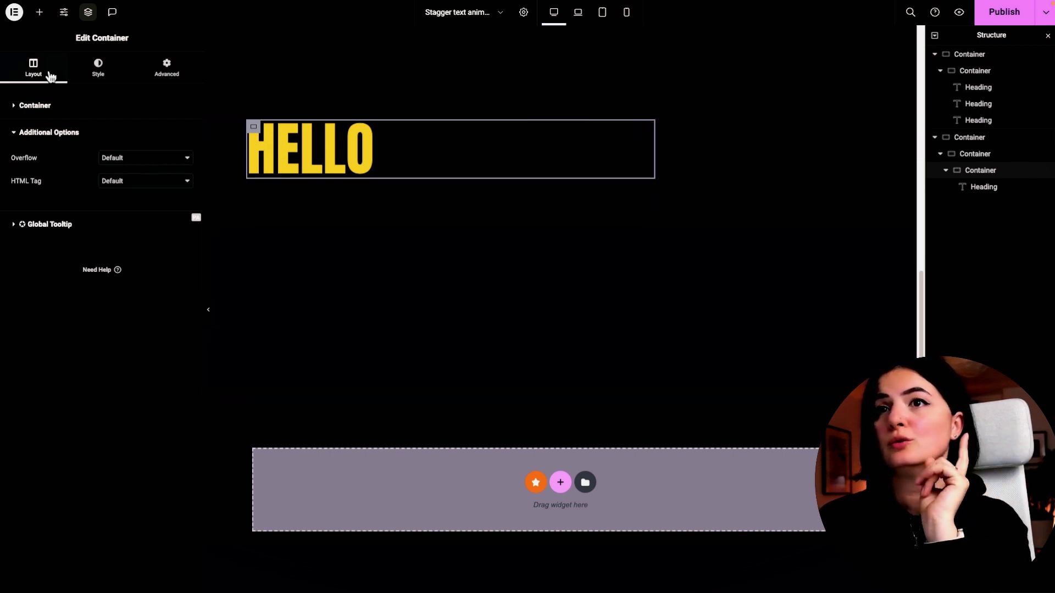
click(47, 106)
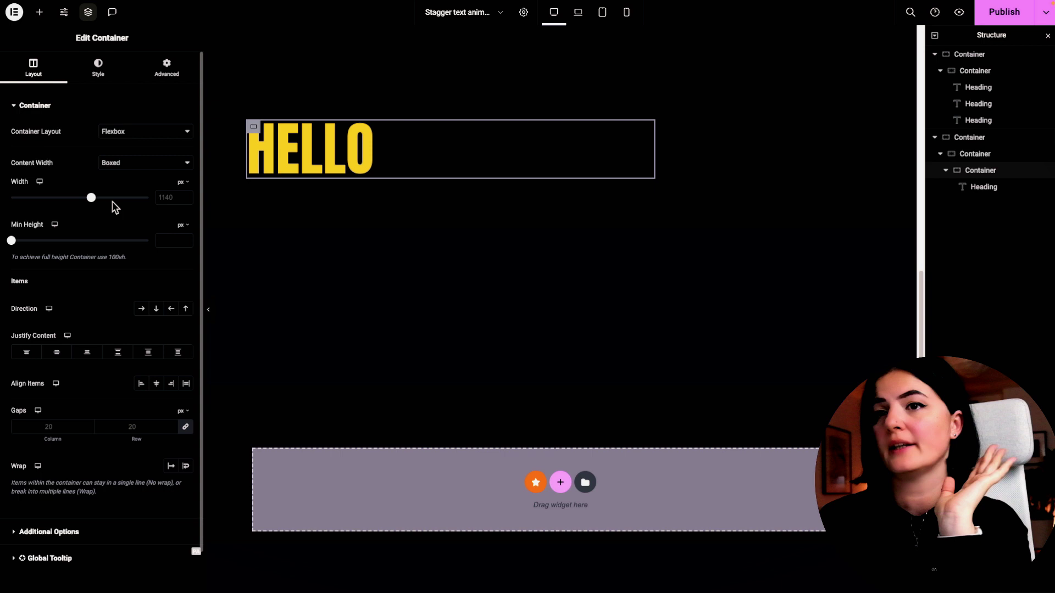
click(55, 533)
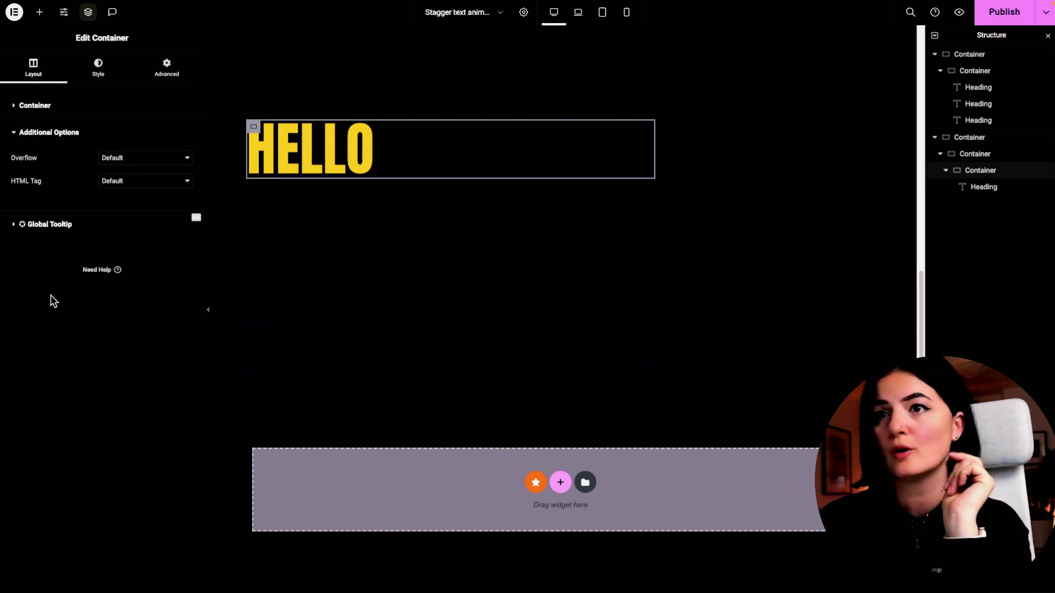
click(118, 186)
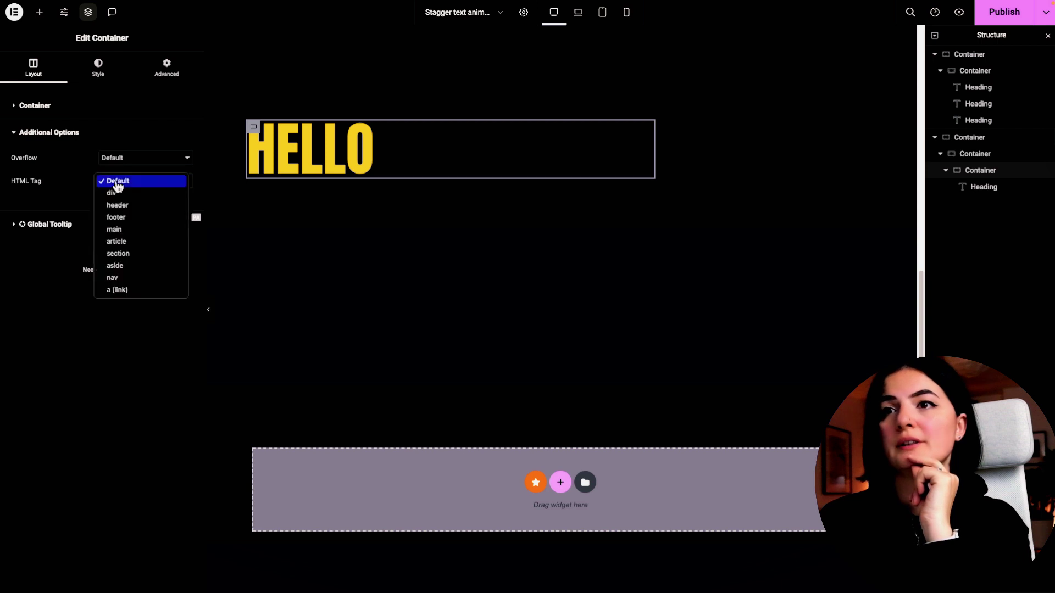
click(116, 291)
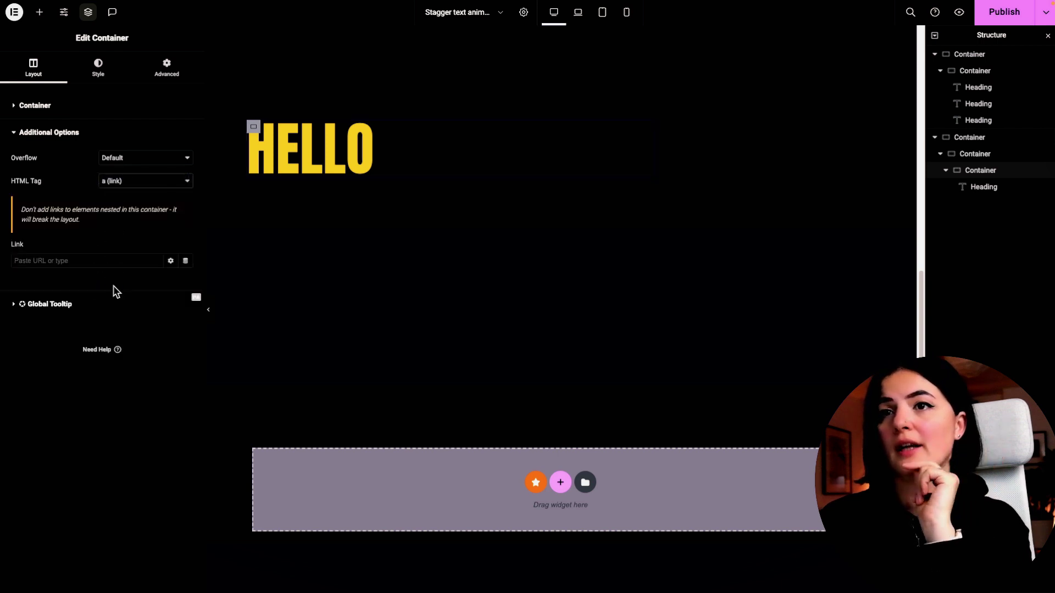
- Link it via Internal URL, Content type, to the text highlight on scroll page, then preview
click(186, 262)
scroll(113, 401, down, 3)
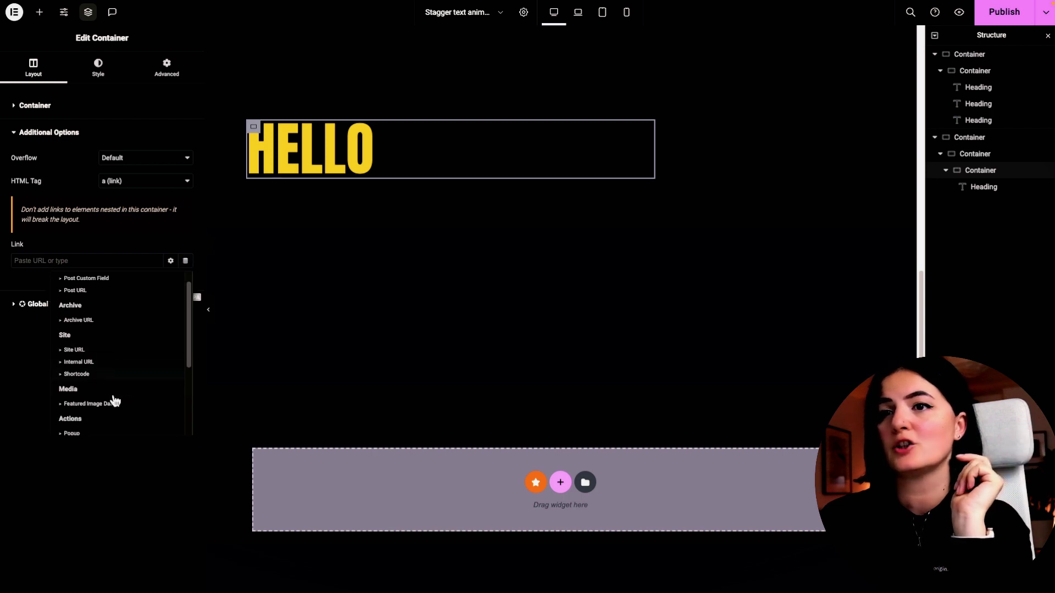
click(100, 345)
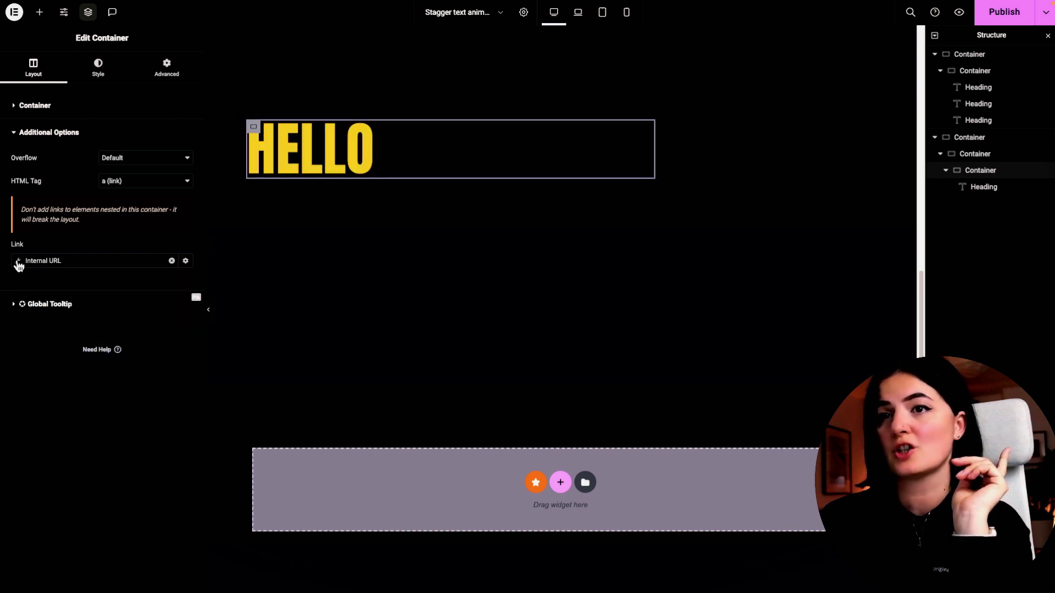
click(19, 263)
click(83, 314)
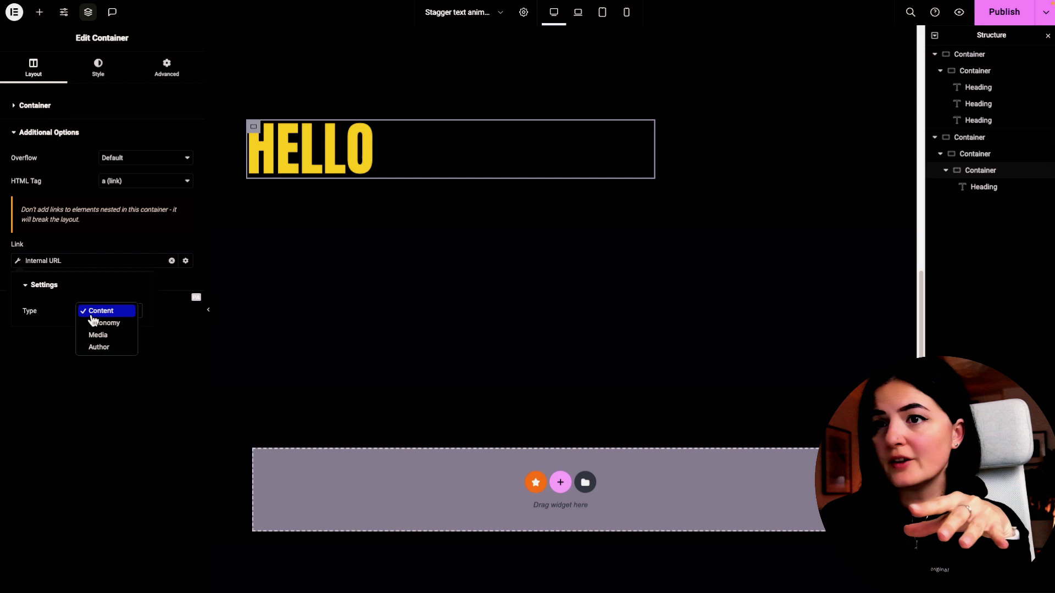
click(99, 310)
click(96, 307)
click(97, 309)
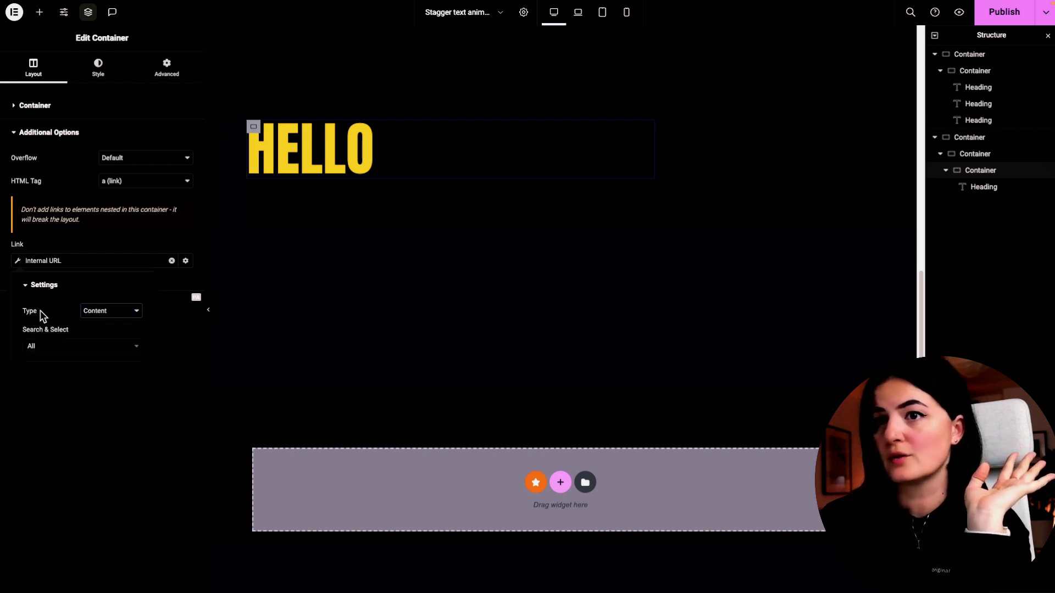
click(57, 348)
text(A)
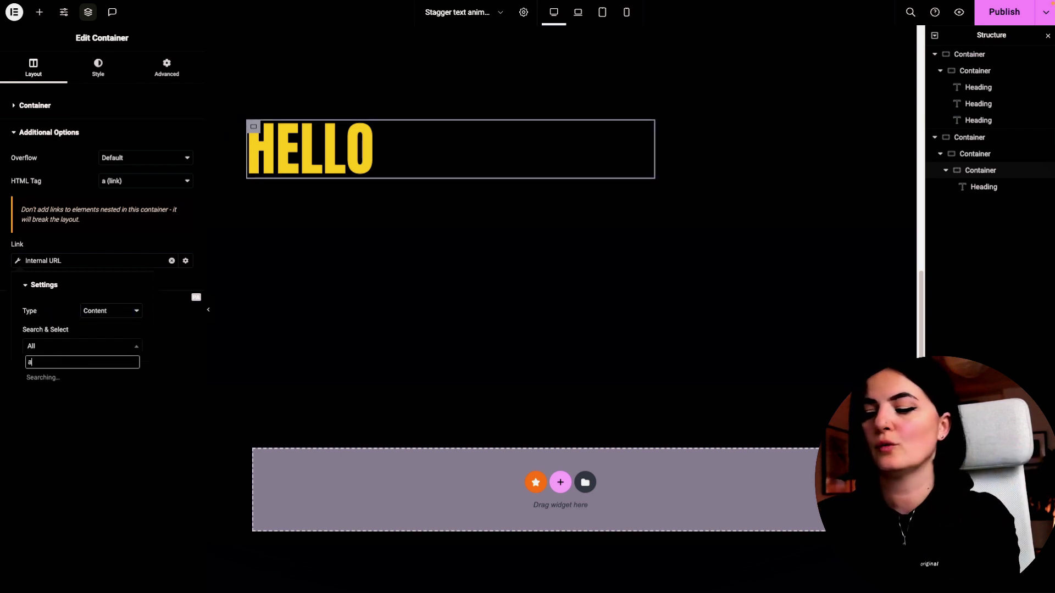
click(54, 391)
click(54, 391)
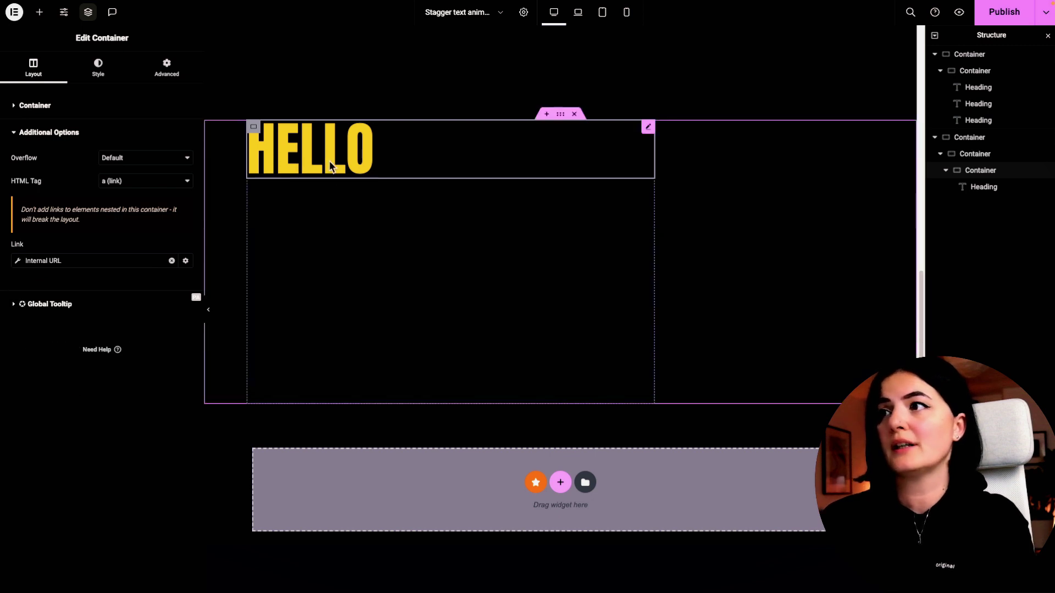
click(958, 13)
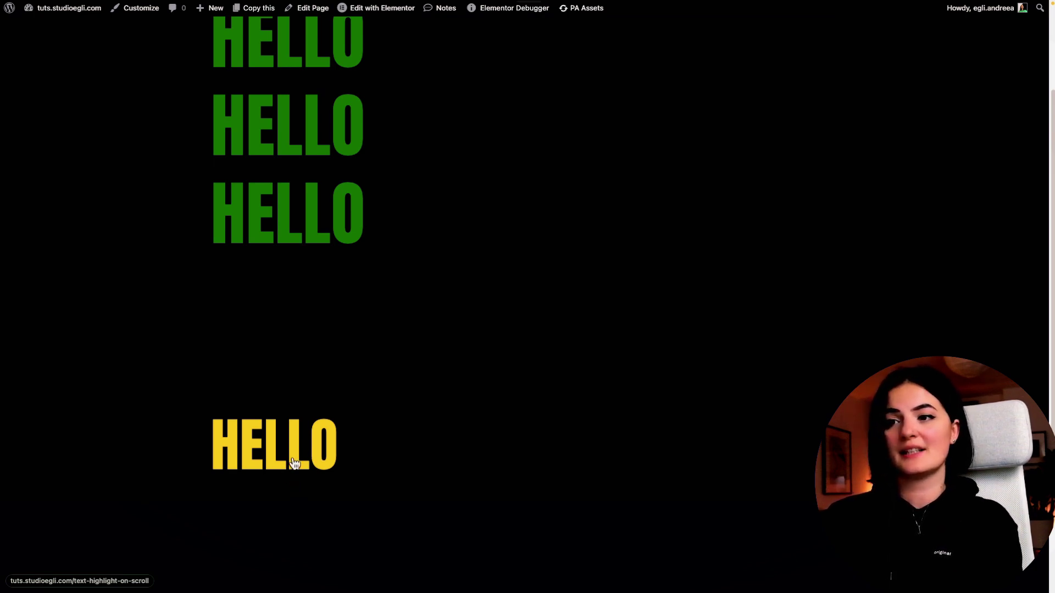
click(294, 462)
scroll(294, 458, down, 10)
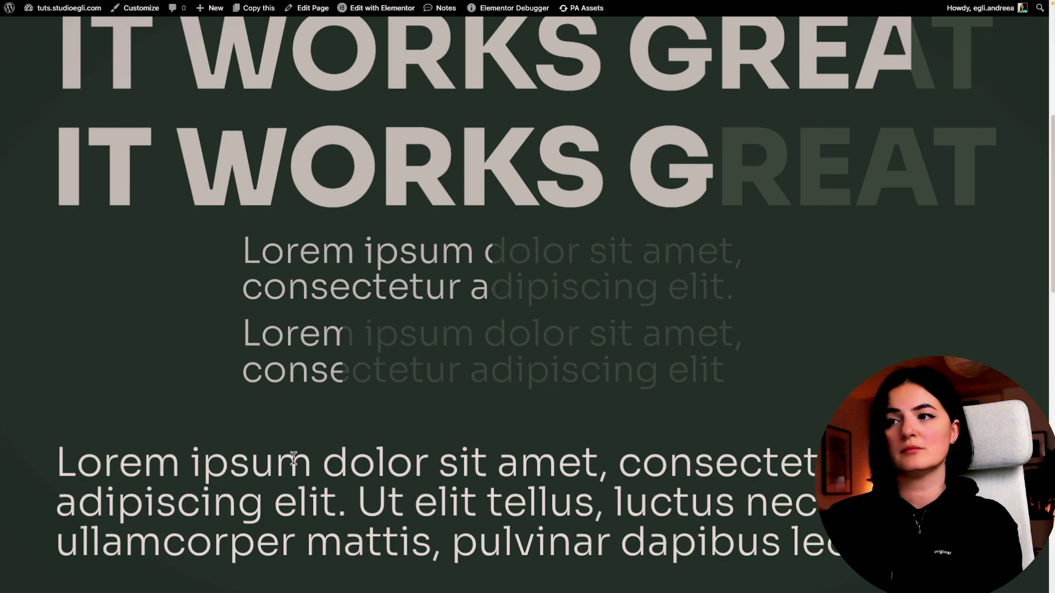
scroll(294, 459, up, 5)
scroll(294, 458, up, 6)
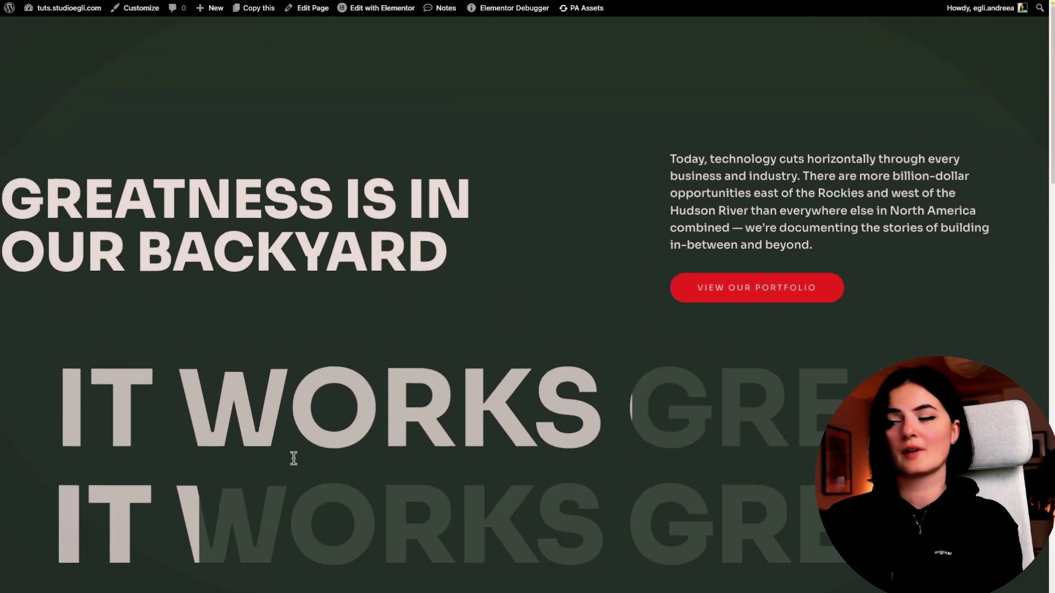
mouse_move(2, 38)
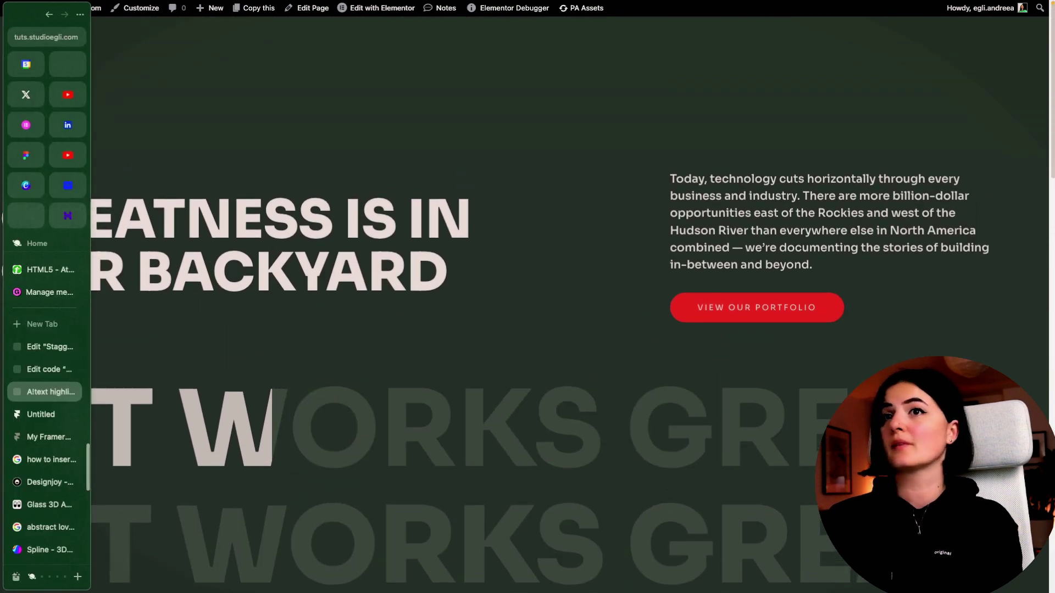
click(45, 15)
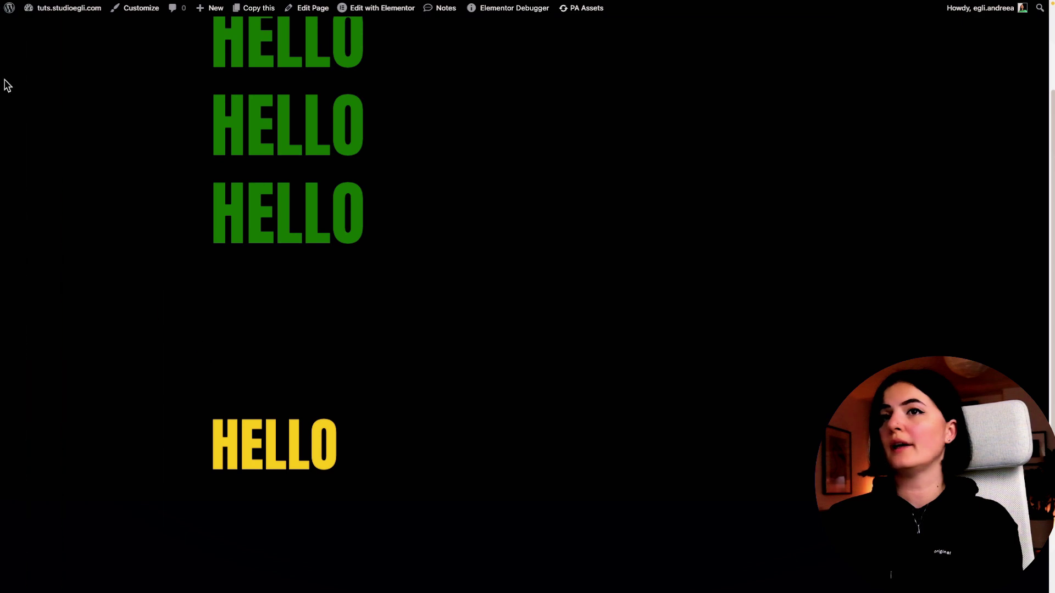
- Enter 'text' in the yellow HELLO heading's Advanced CSS Classes field and publish
click(33, 118)
click(456, 181)
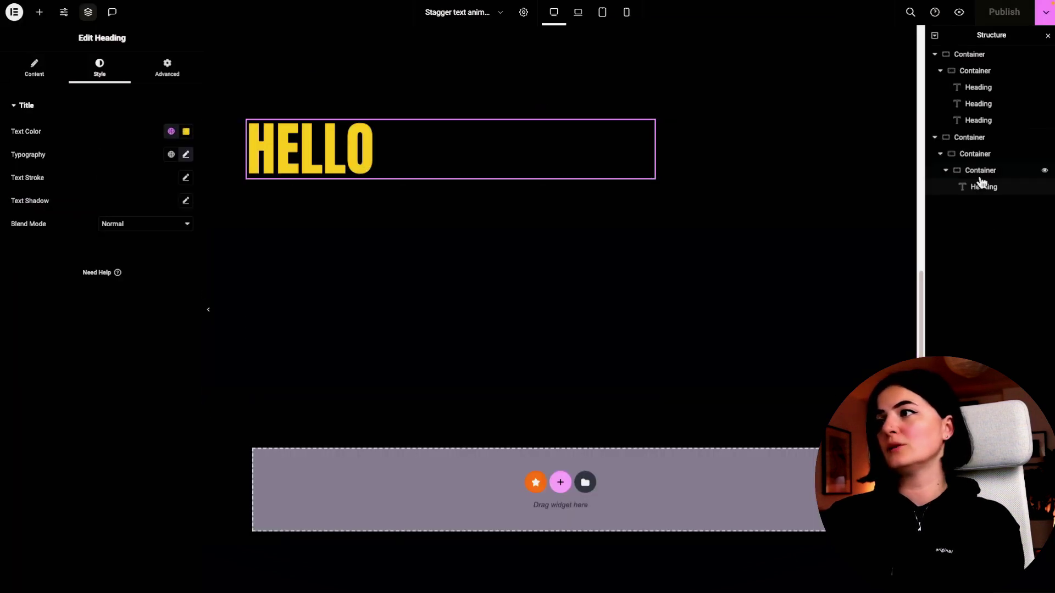
click(180, 68)
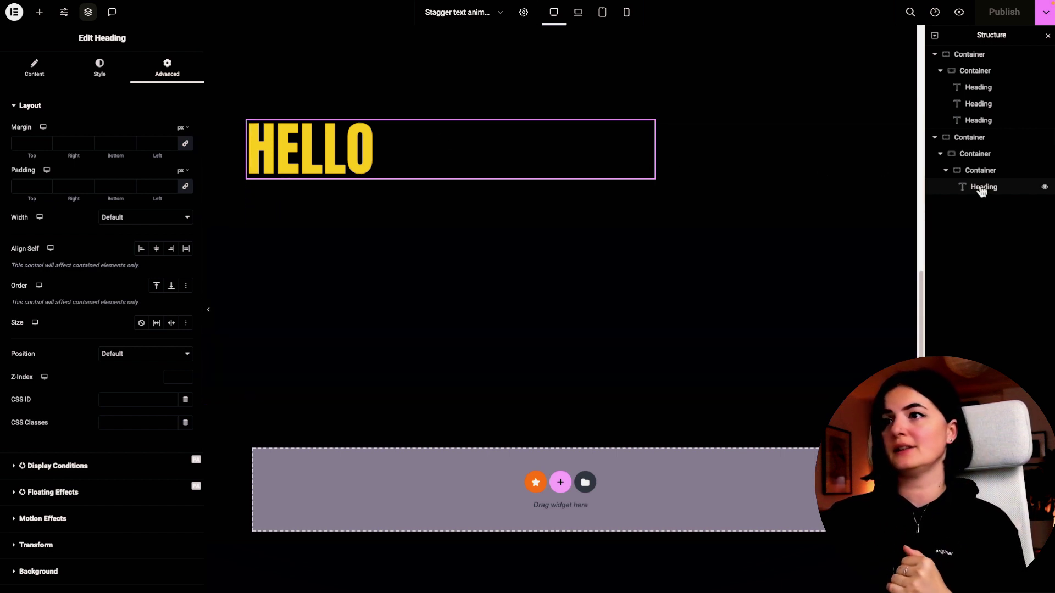
click(141, 424)
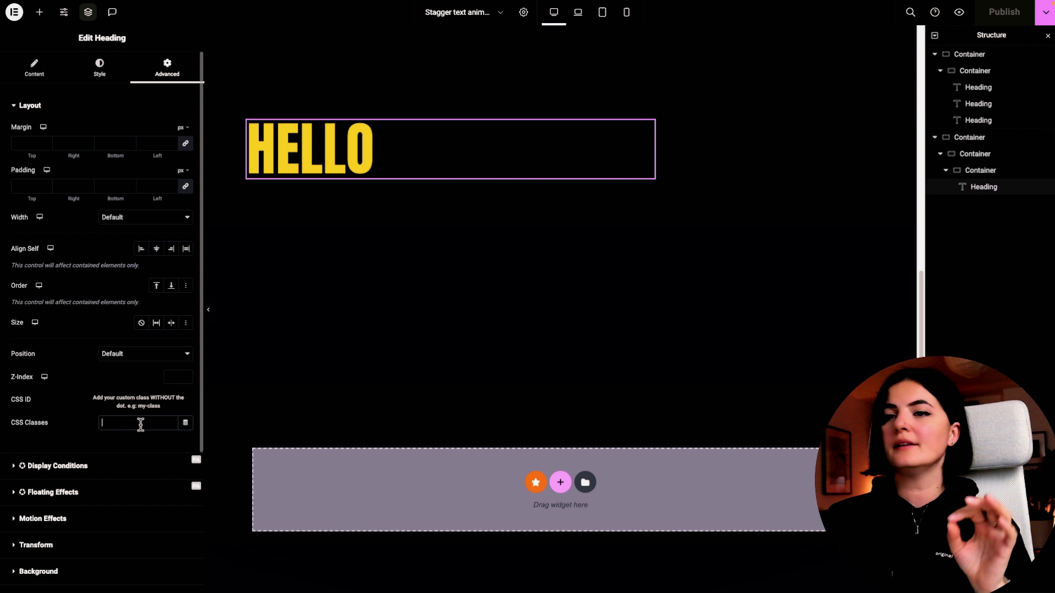
text(text)
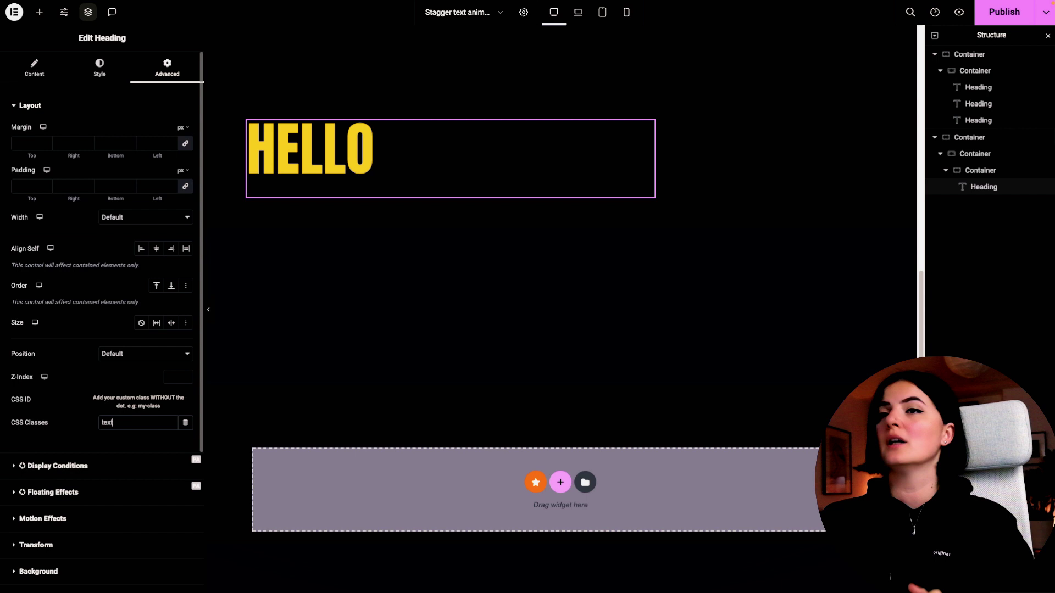
click(986, 15)
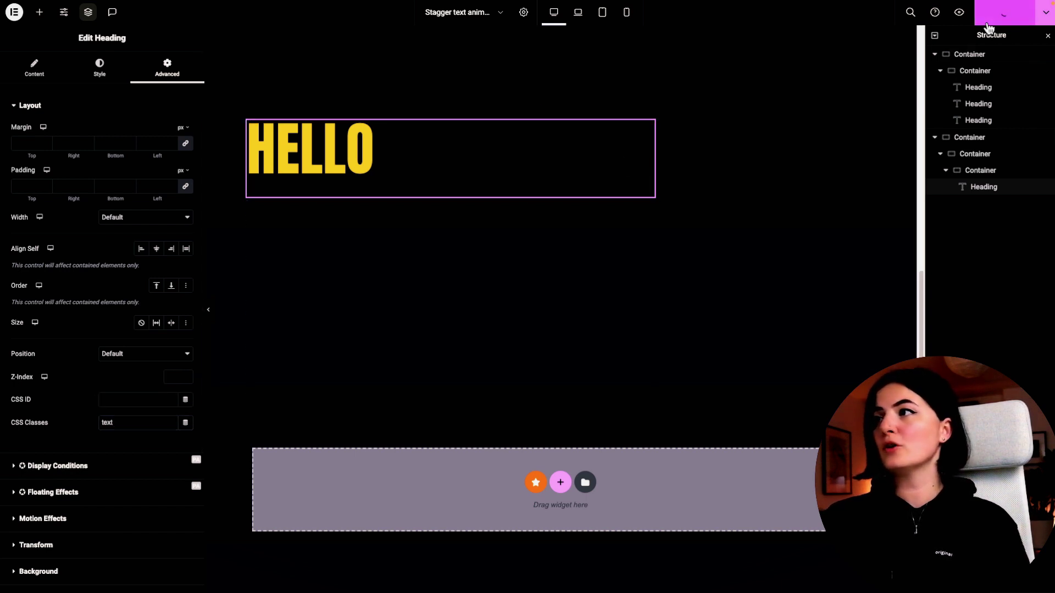
- Open the outer container's Custom CSS and highlight the whole .text rule block
click(969, 137)
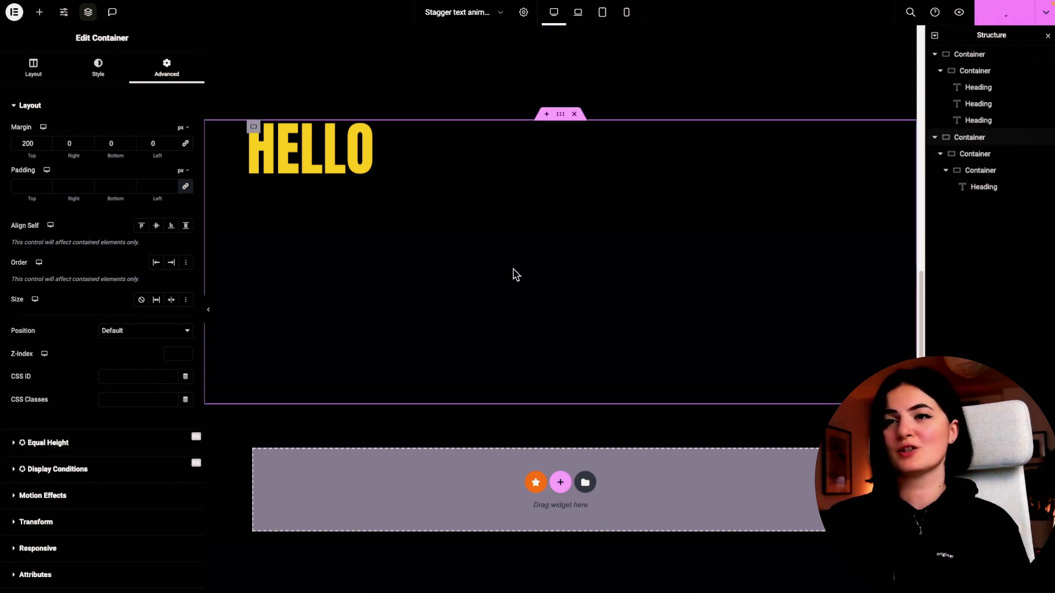
scroll(134, 382, down, 2)
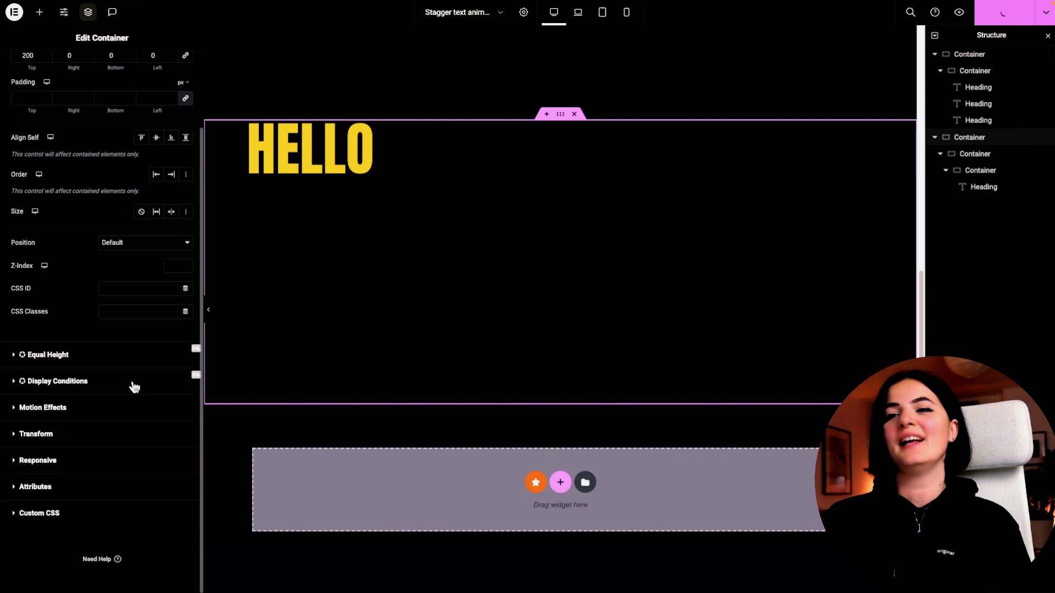
click(83, 514)
scroll(83, 505, down, 4)
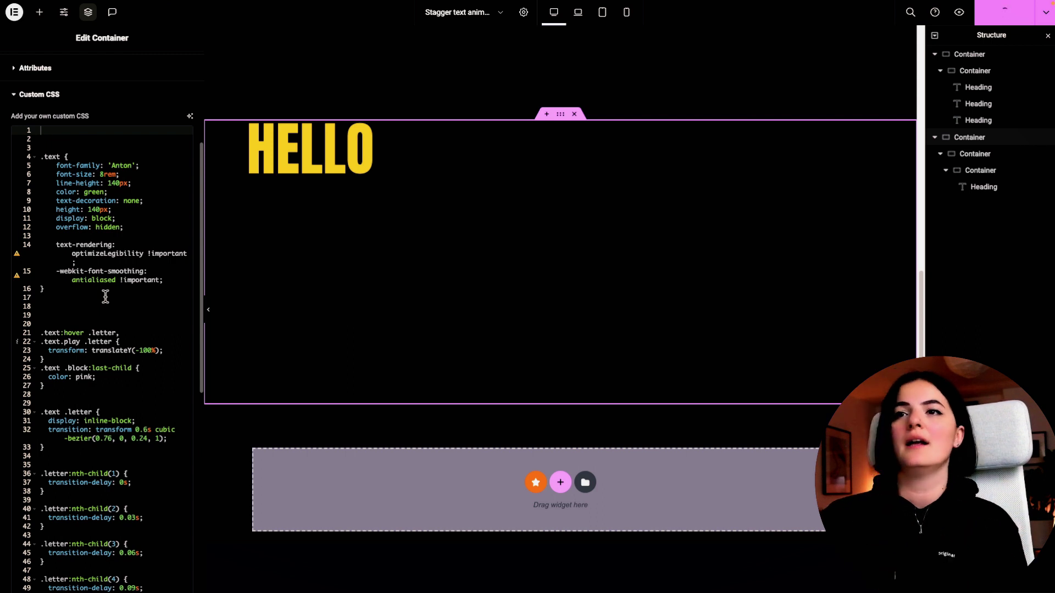
scroll(106, 296, down, 3)
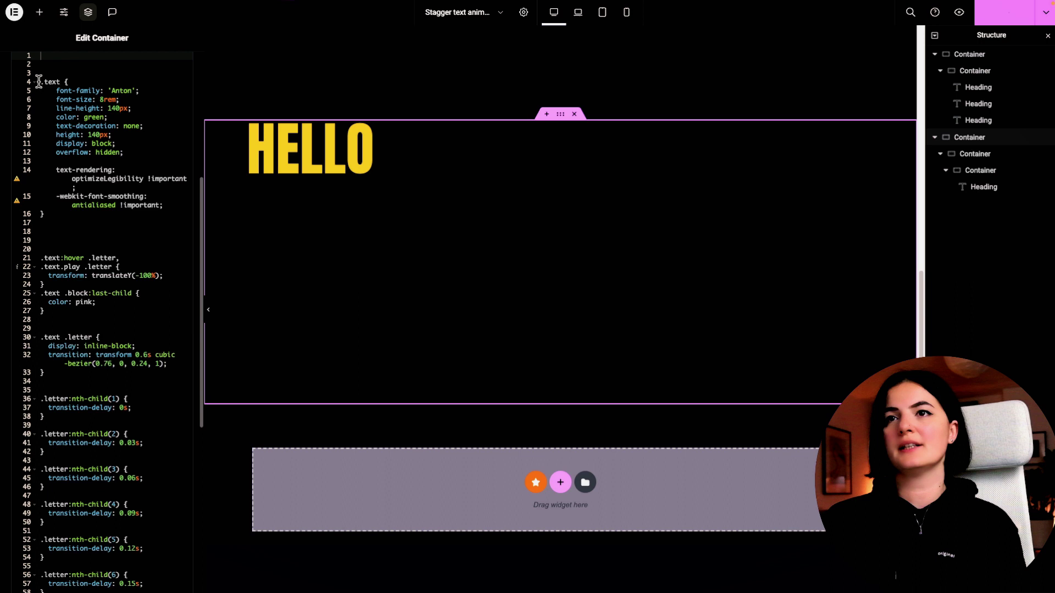
drag(41, 82, 74, 213)
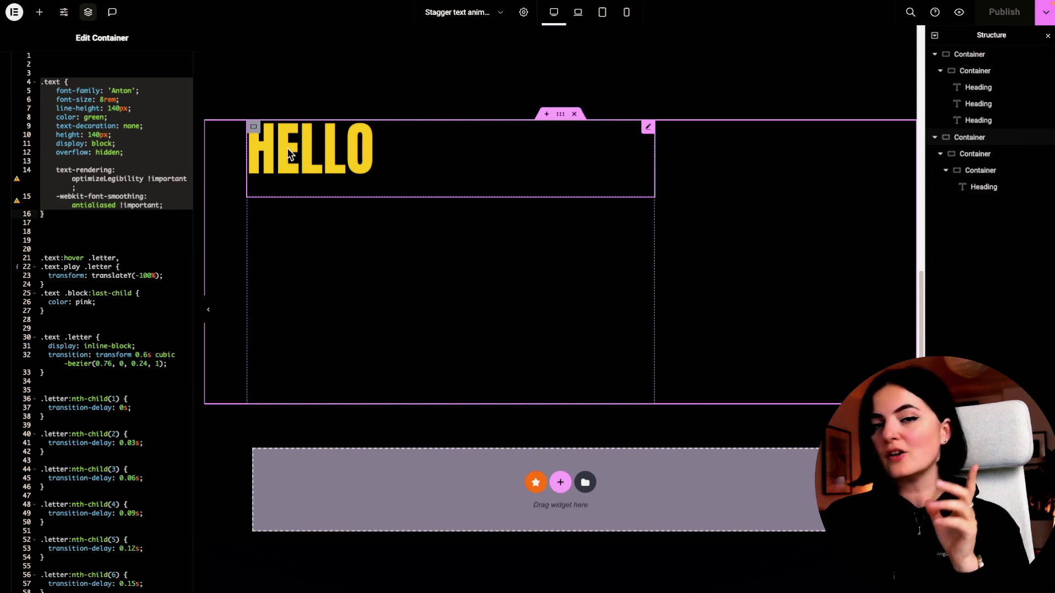
- Switch to the 'Sagger text on hover' snippet and highlight '.text' in querySelectorAll
mouse_move(21, 200)
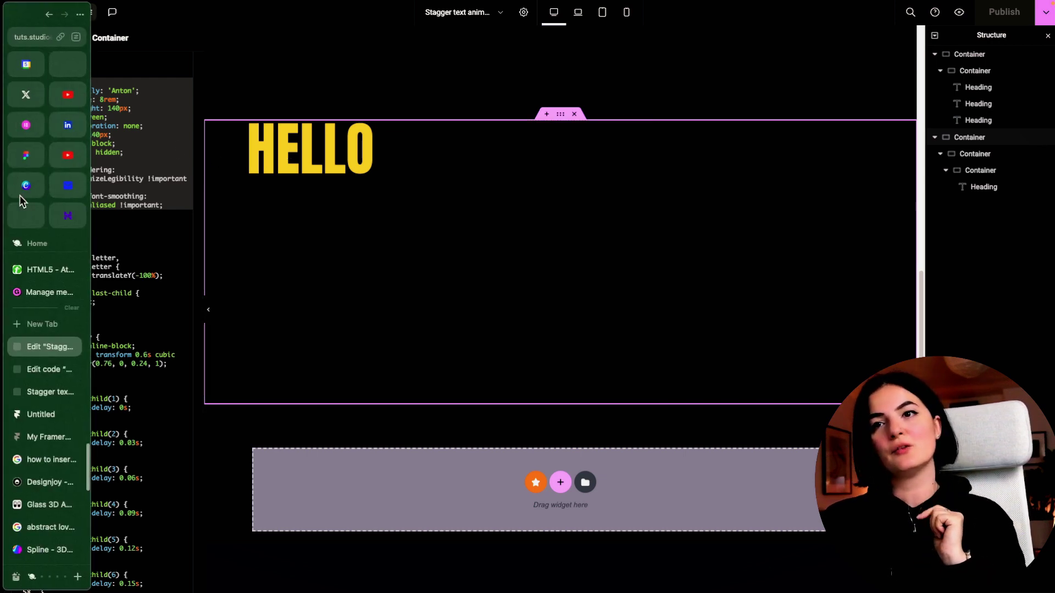
click(33, 376)
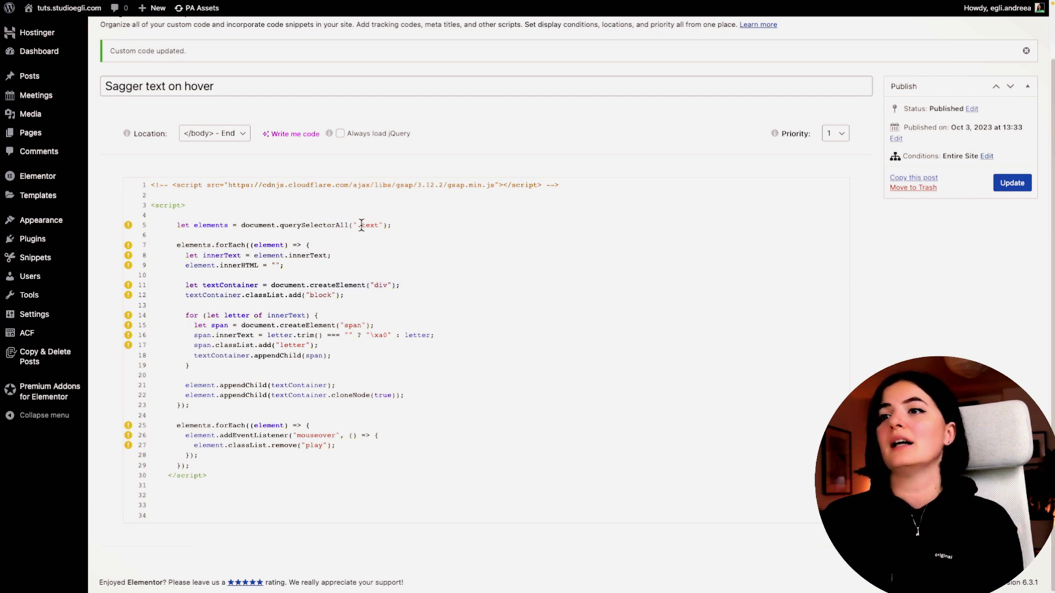
drag(358, 225, 379, 226)
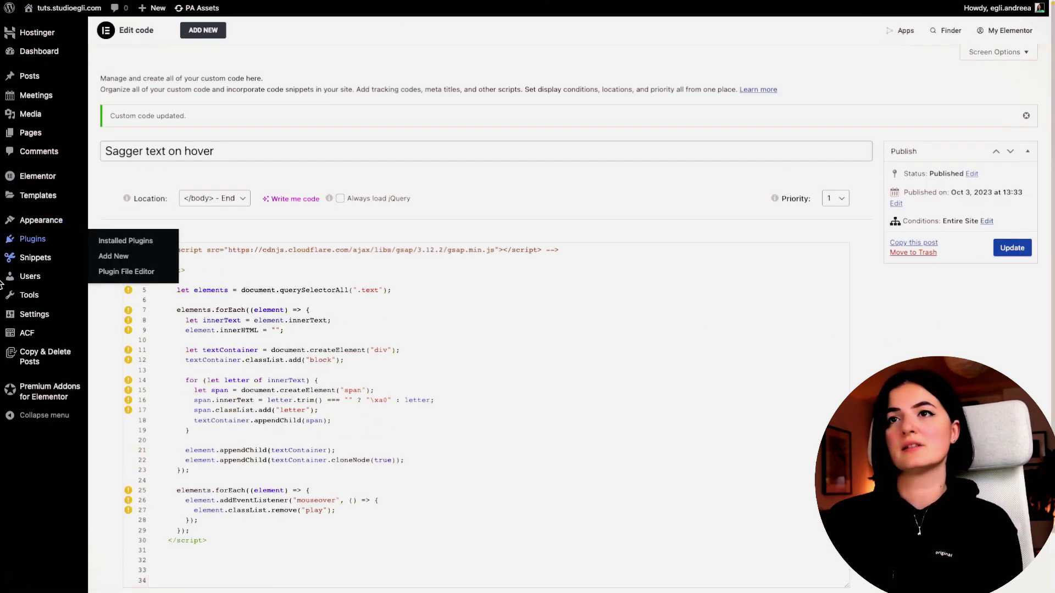
mouse_move(46, 351)
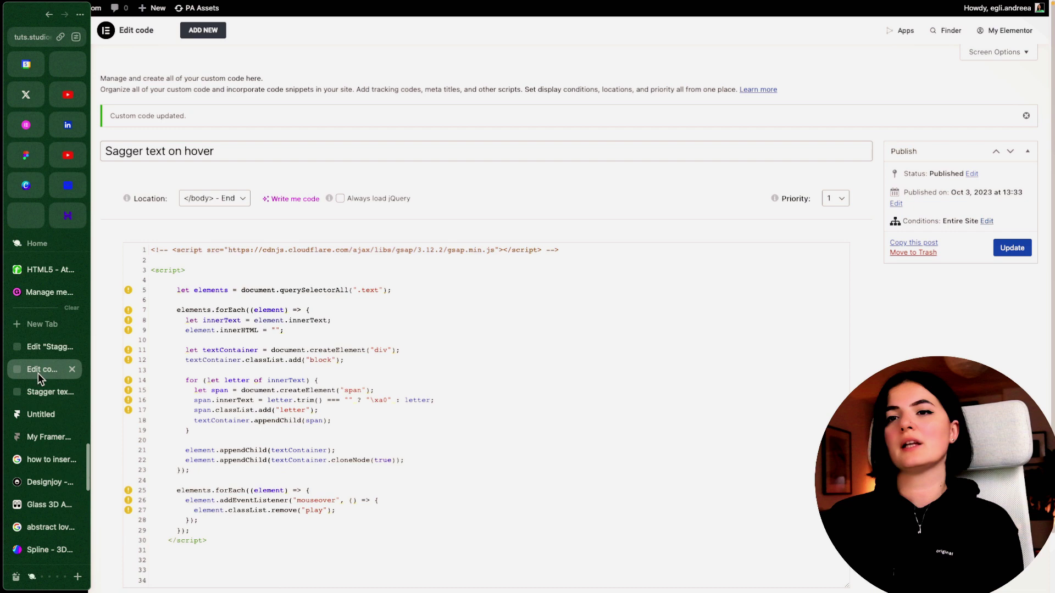
- Check the green HELLO headings on the live page, then return to the Elementor editor
click(38, 351)
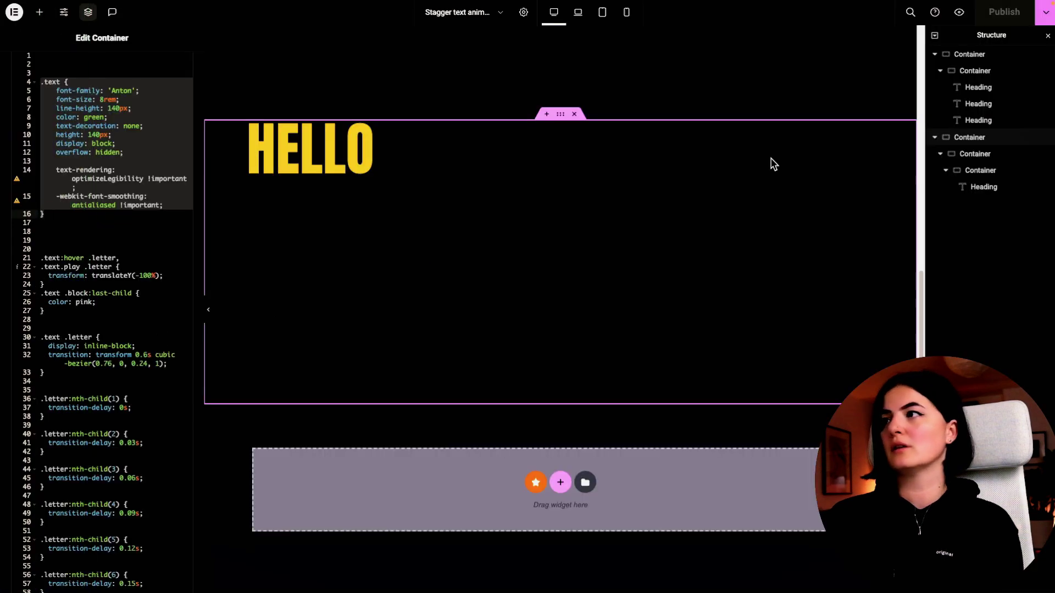
mouse_move(3, 274)
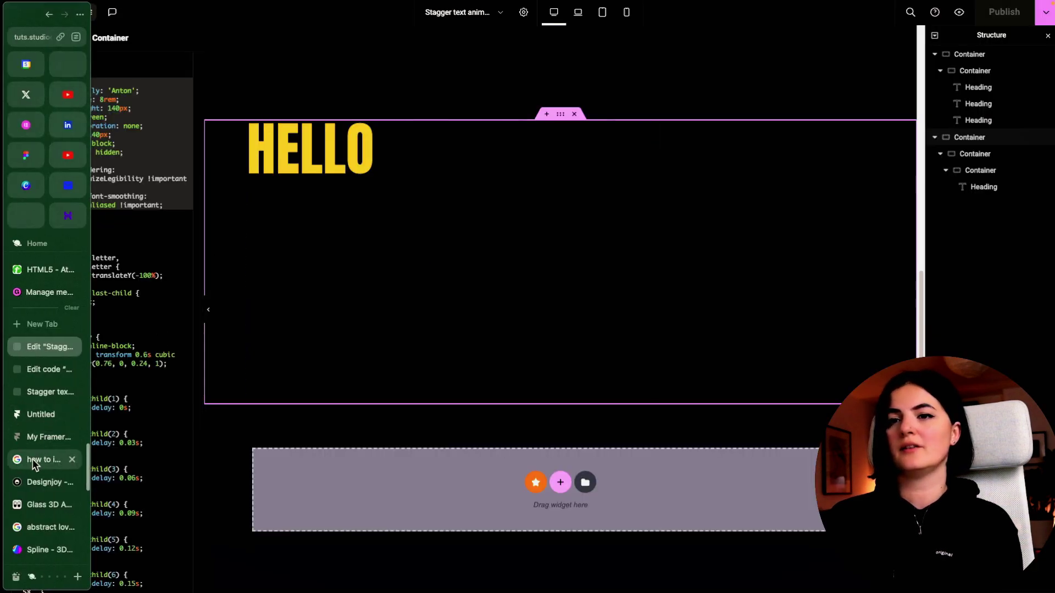
click(48, 374)
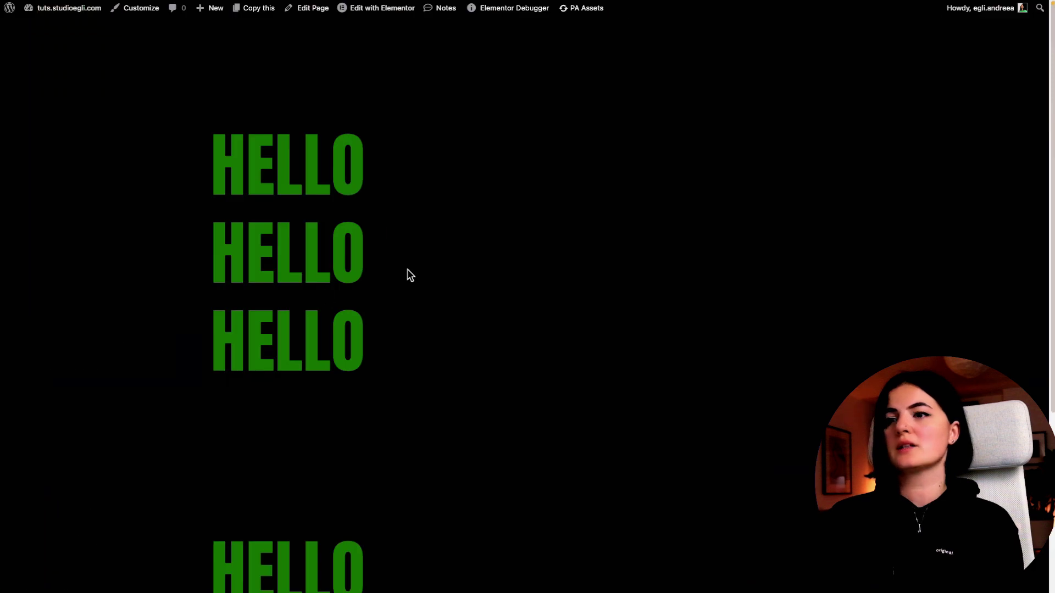
scroll(463, 359, down, 1)
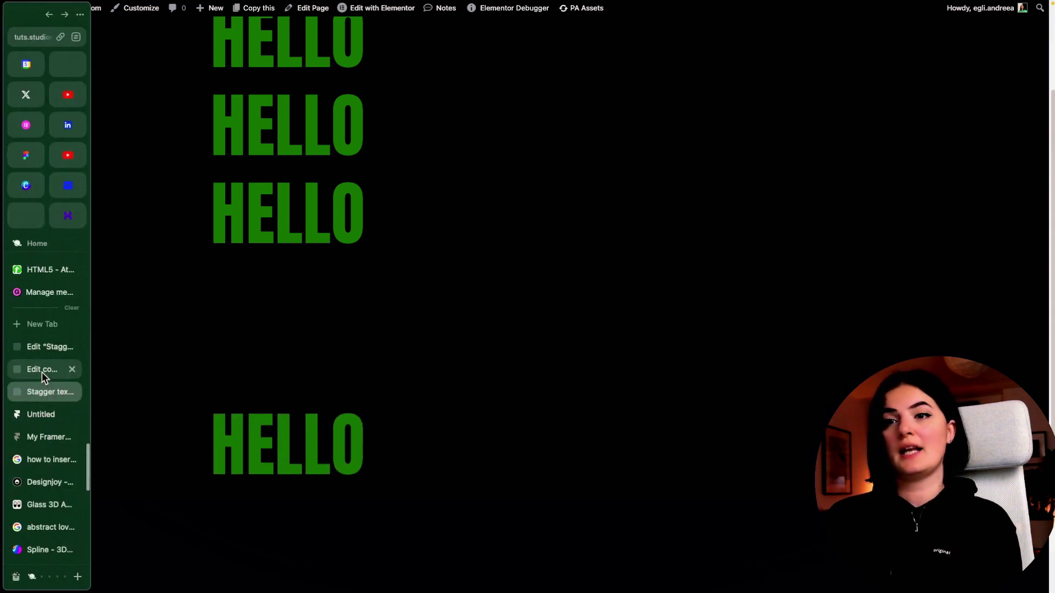
click(42, 372)
- Change the line 8 text colour in the Custom CSS from green to red
click(42, 347)
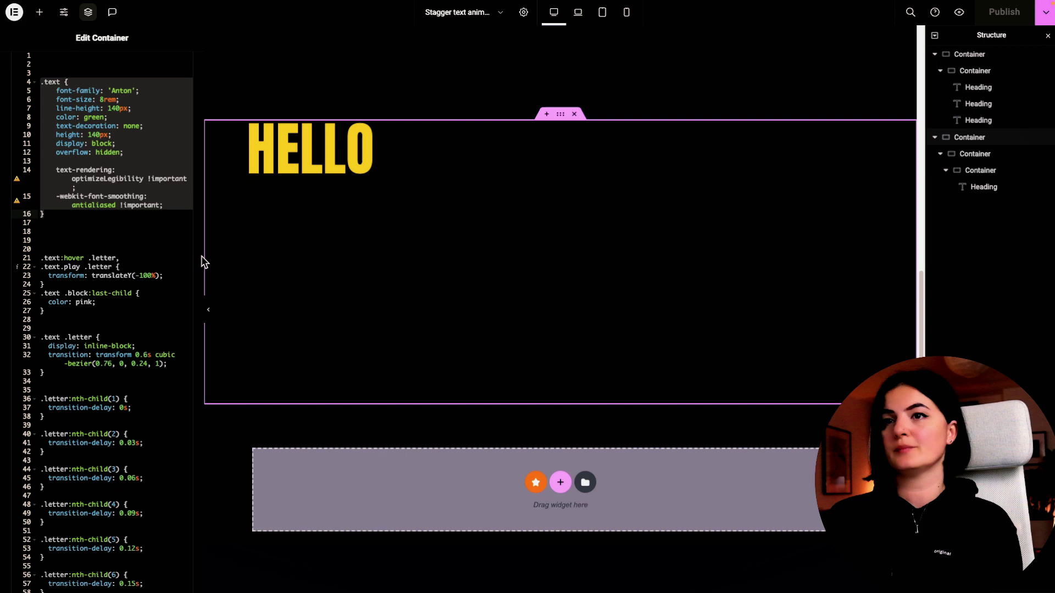
click(117, 240)
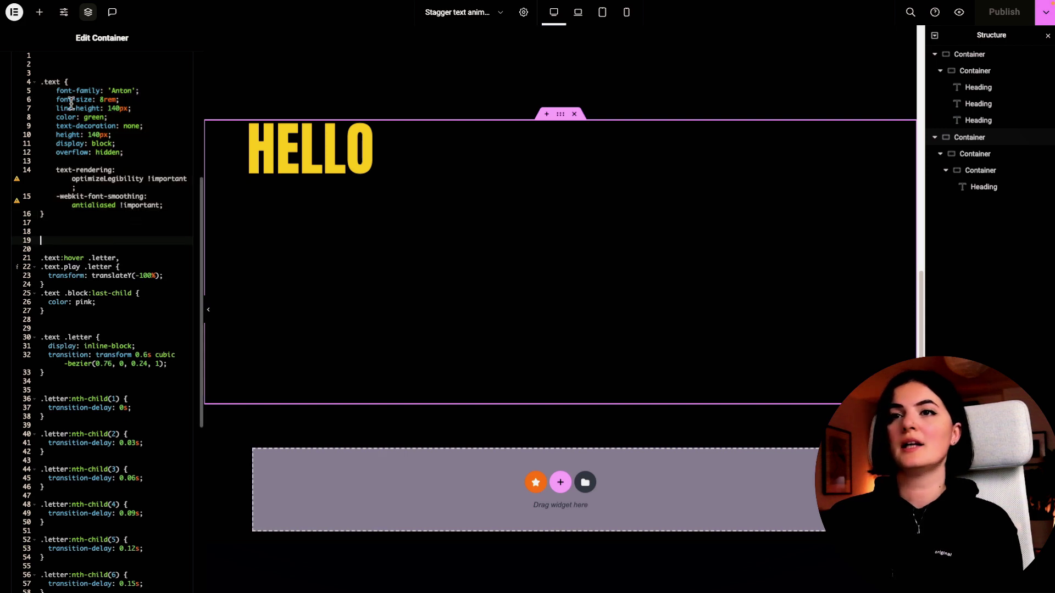
click(53, 119)
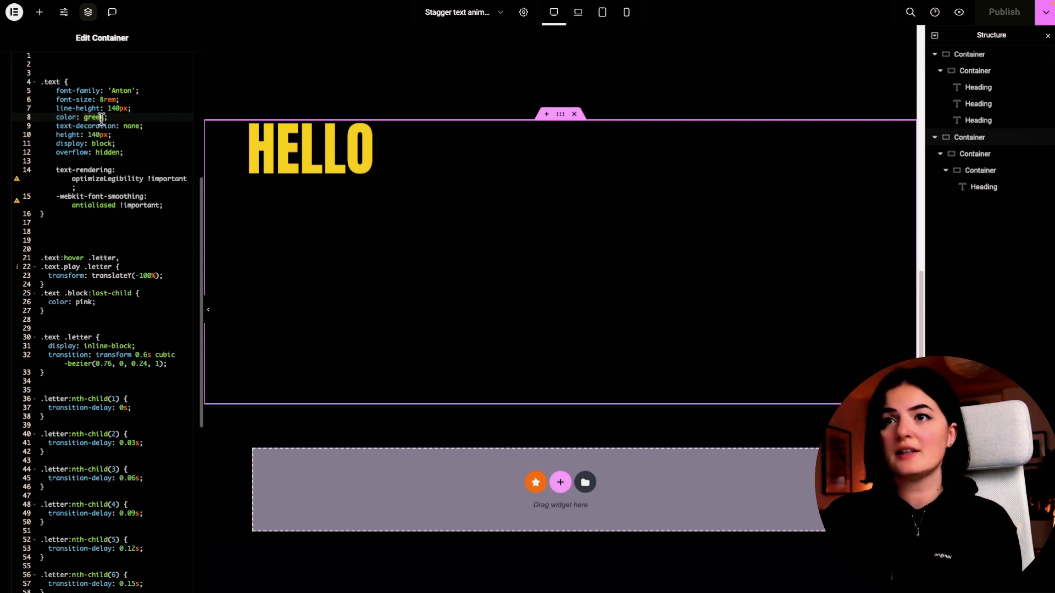
key(BackSpace)
key(BackSpace)
key(BackSpace)
key(BackSpace)
key(BackSpace)
key(BackSpace)
text(red)
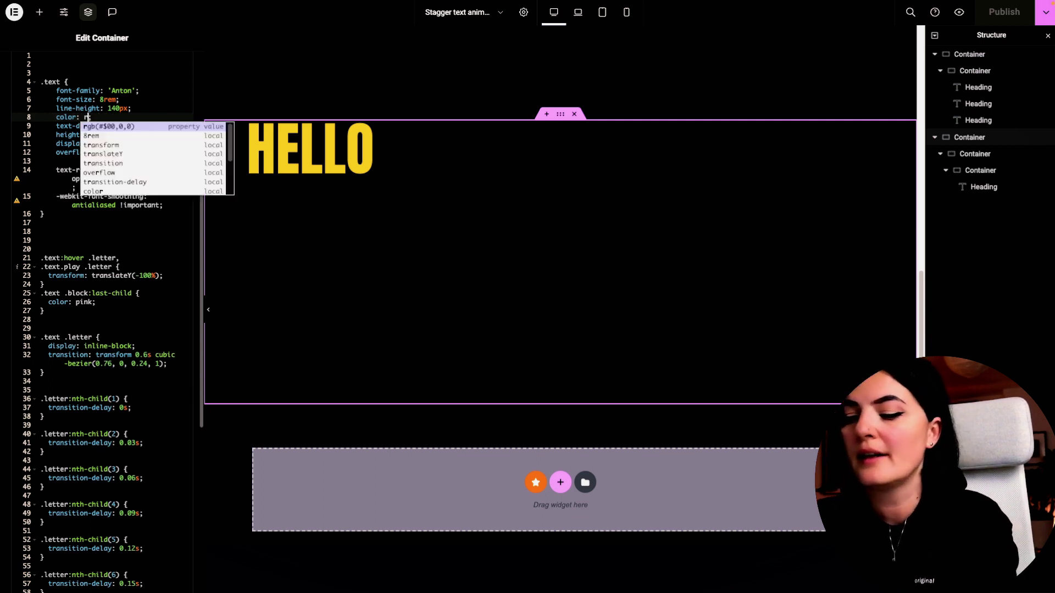
click(141, 225)
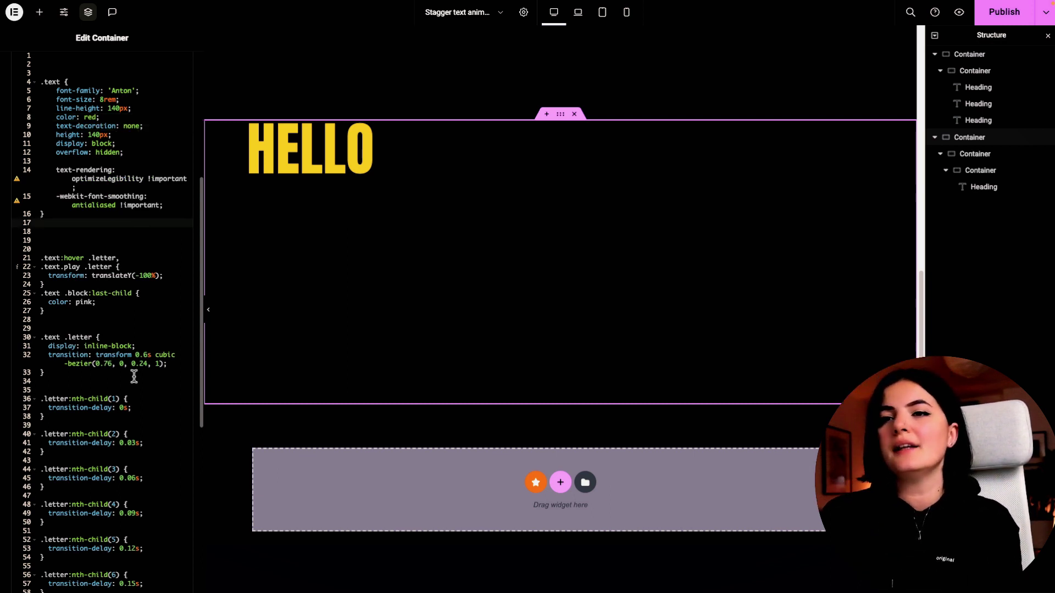
- Change the line 26 colour from pink to salmon and publish the page
click(79, 302)
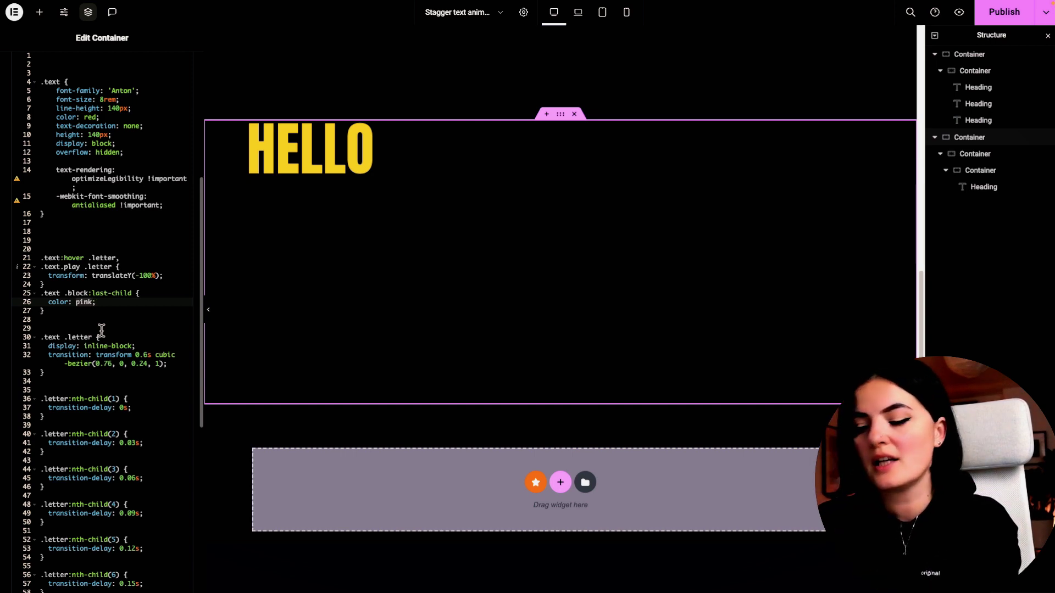
text(salmon)
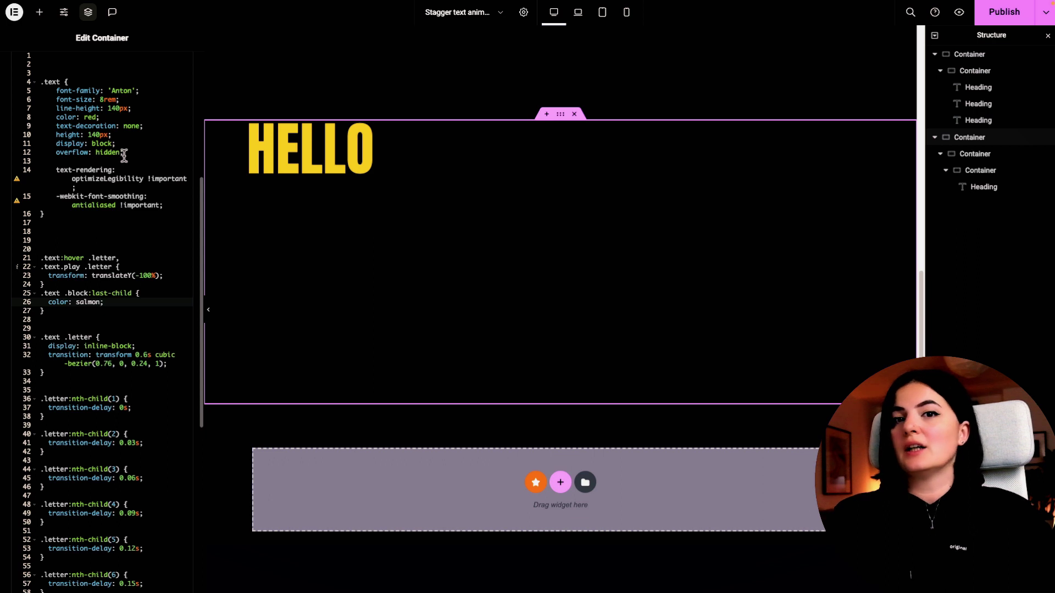
text(;)
click(995, 11)
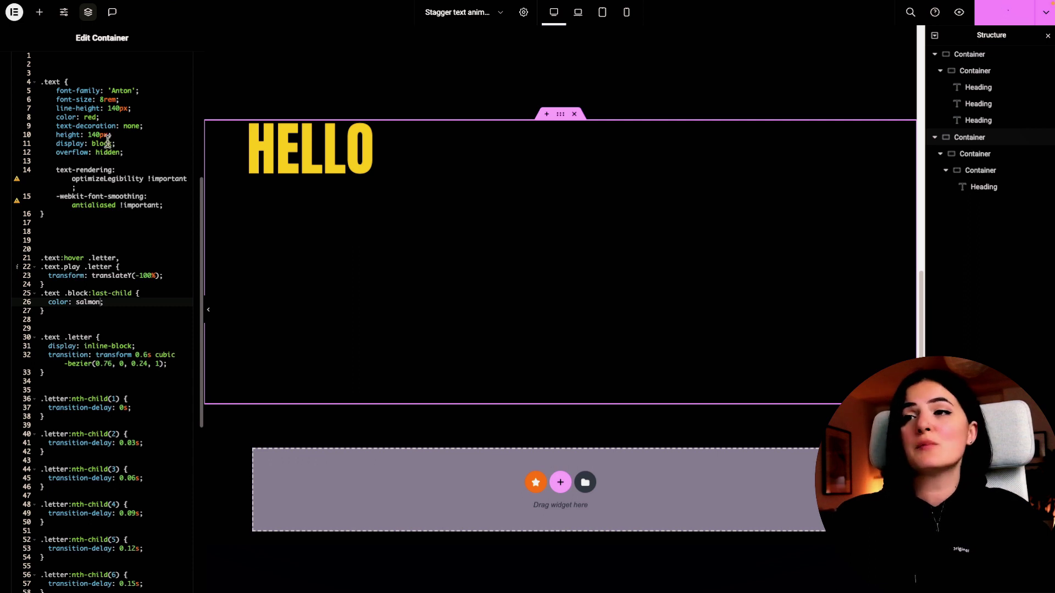
click(115, 108)
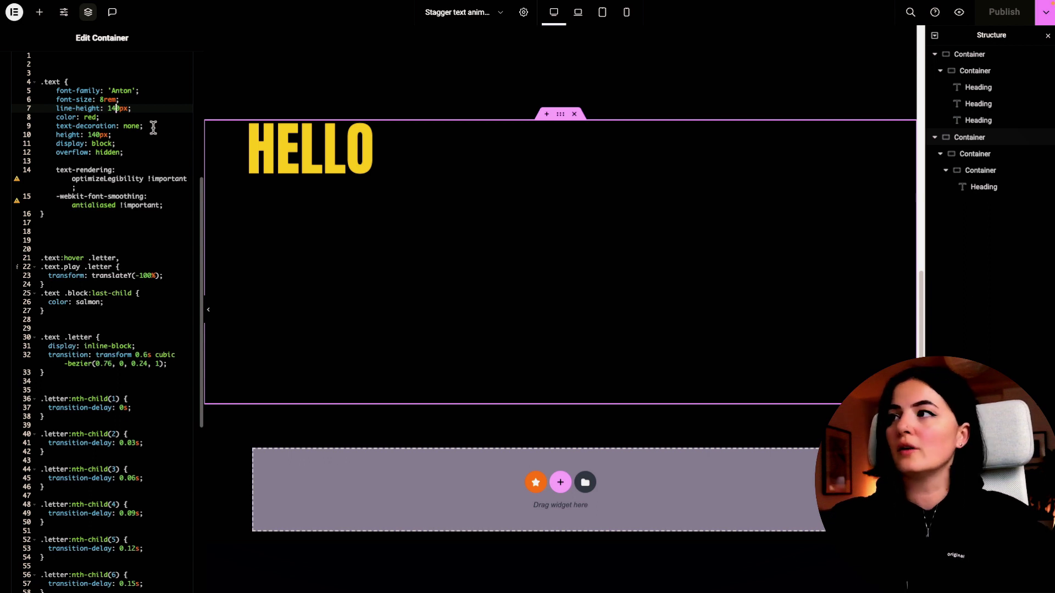
- Preview the live page and scroll through the red HELLO headings to test the letter roll
click(958, 11)
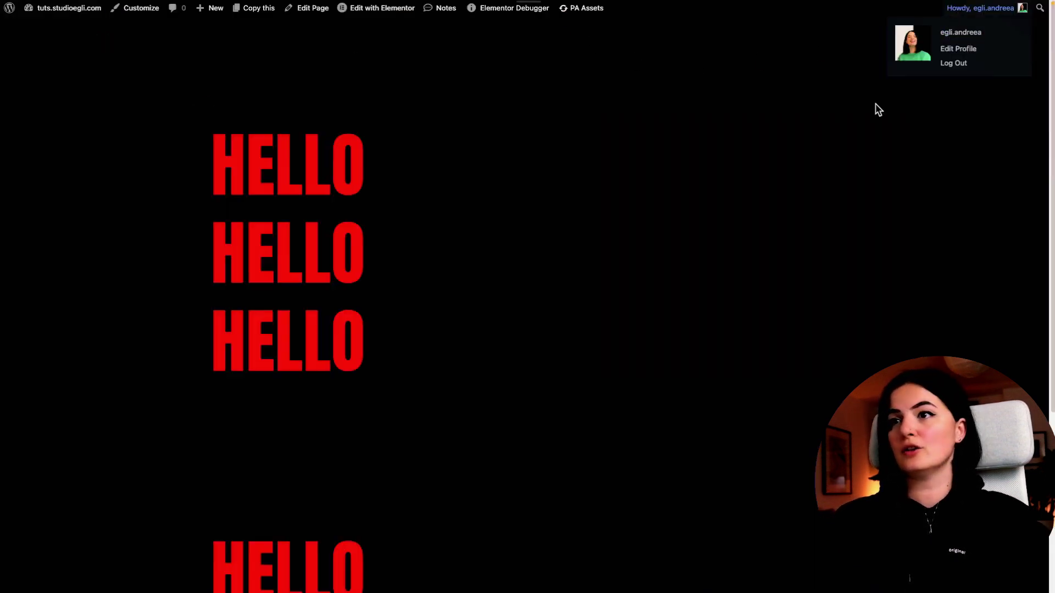
scroll(539, 367, down, 3)
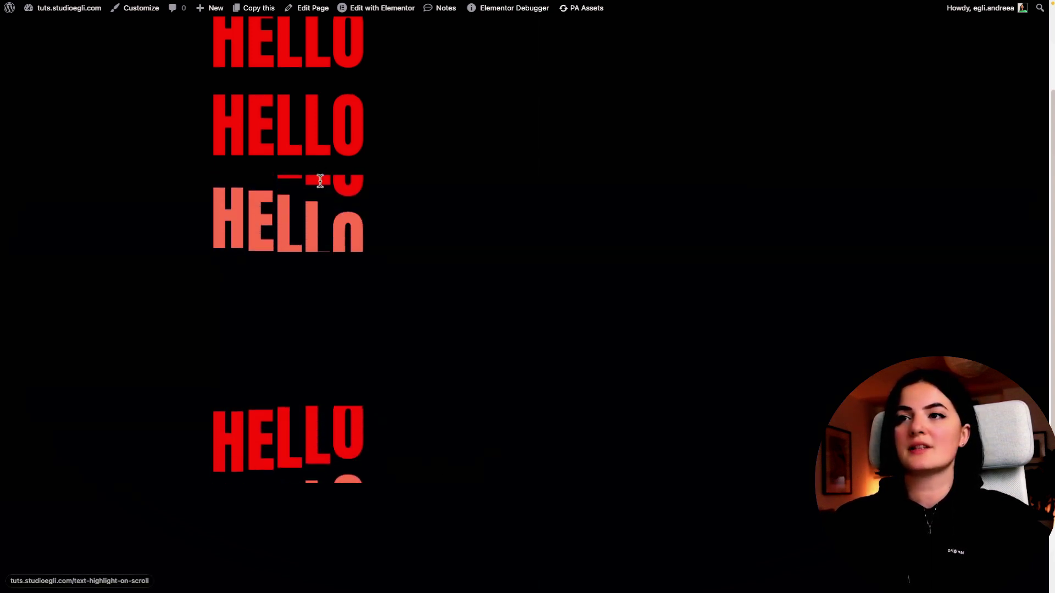
scroll(336, 216, up, 3)
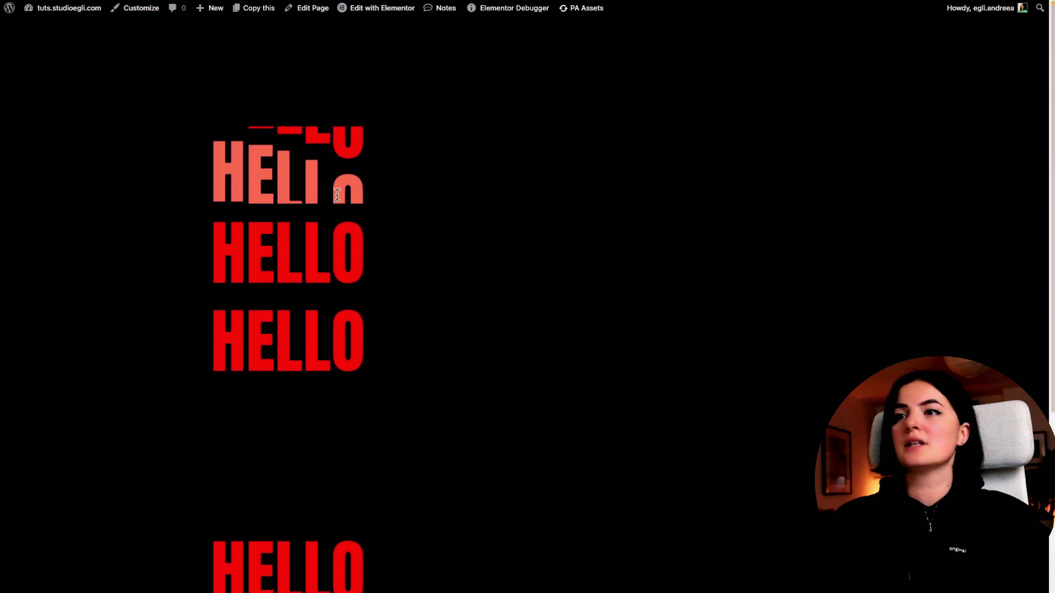
scroll(336, 306, down, 3)
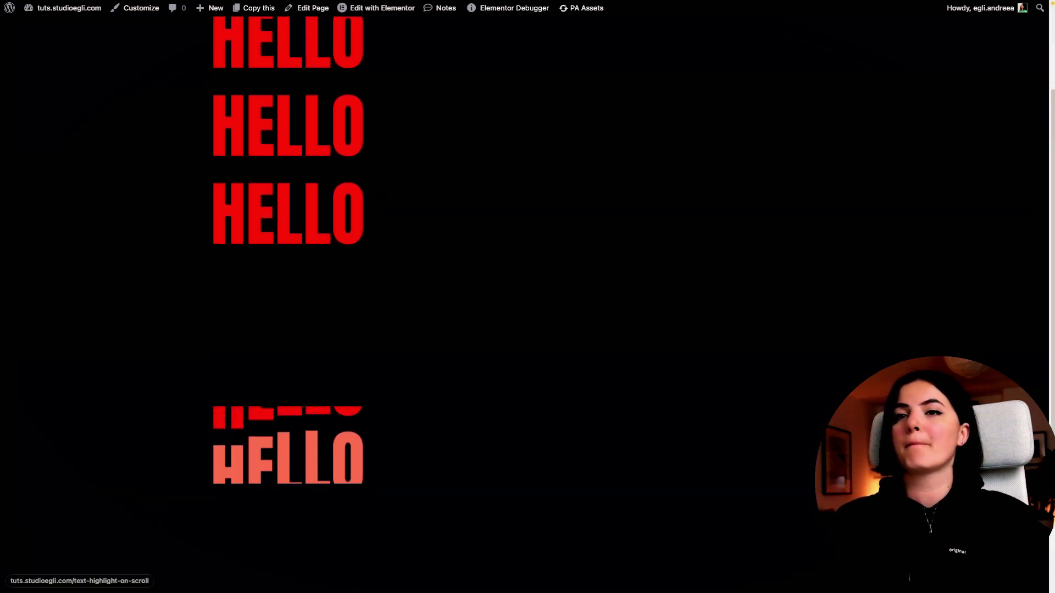
- Cut the .text line-height from 140px to 40px, publish, and check the live page
mouse_move(64, 384)
click(45, 354)
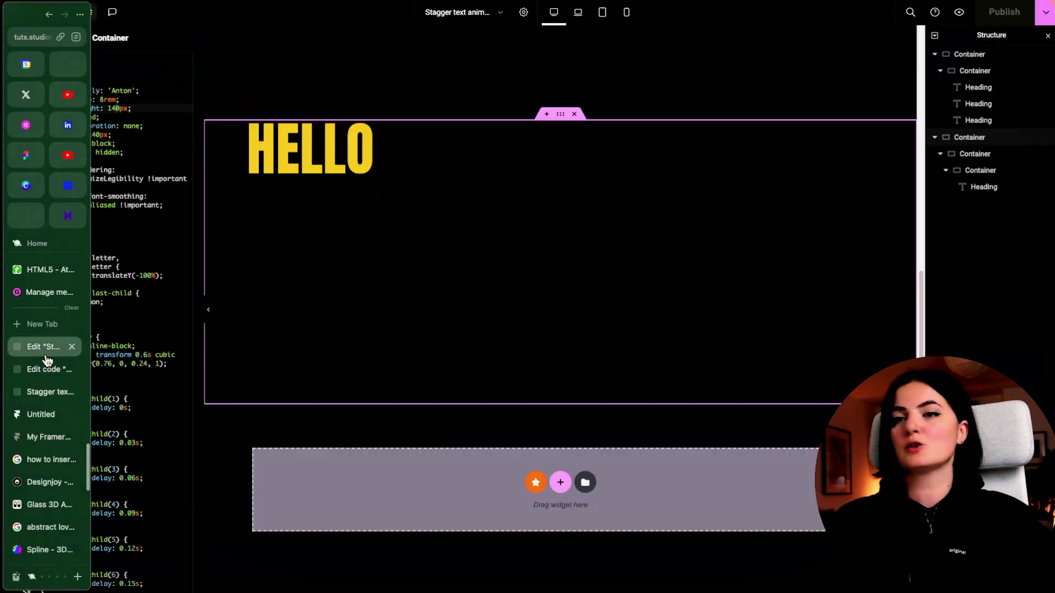
click(105, 237)
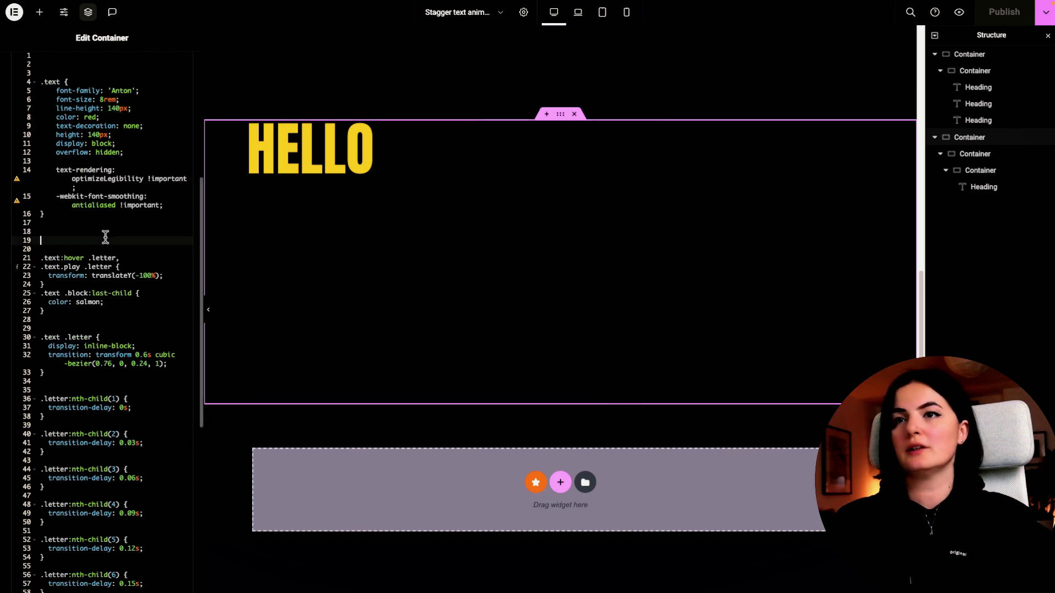
click(112, 107)
key(BackSpace)
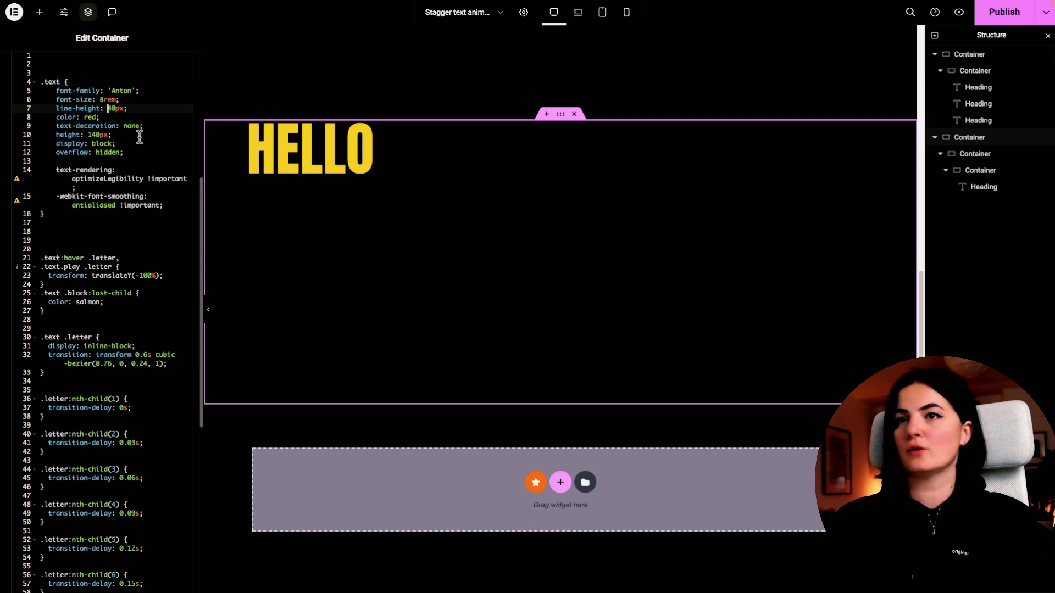
click(1004, 12)
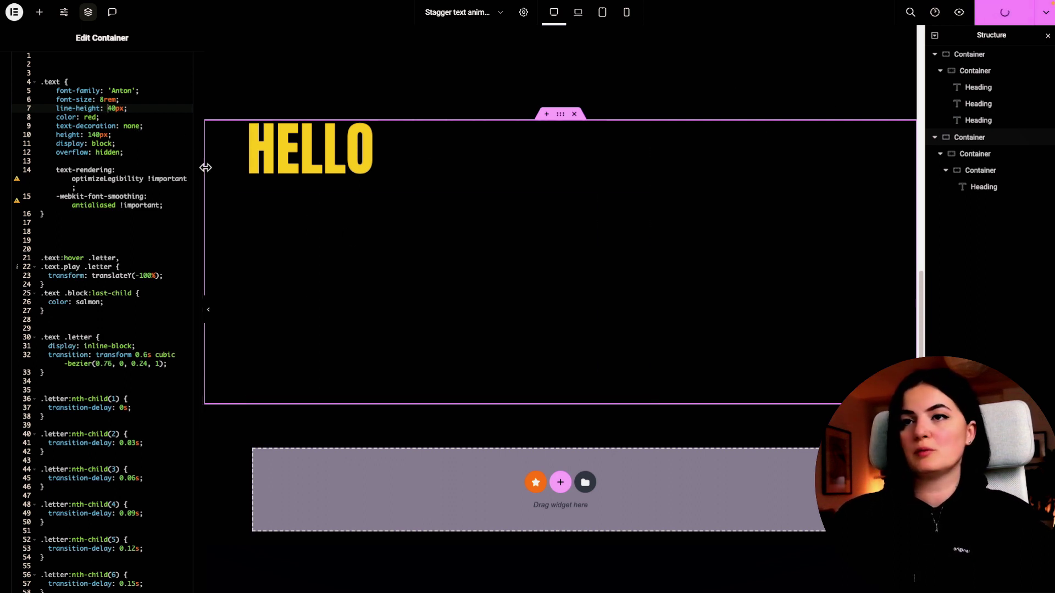
mouse_move(10, 294)
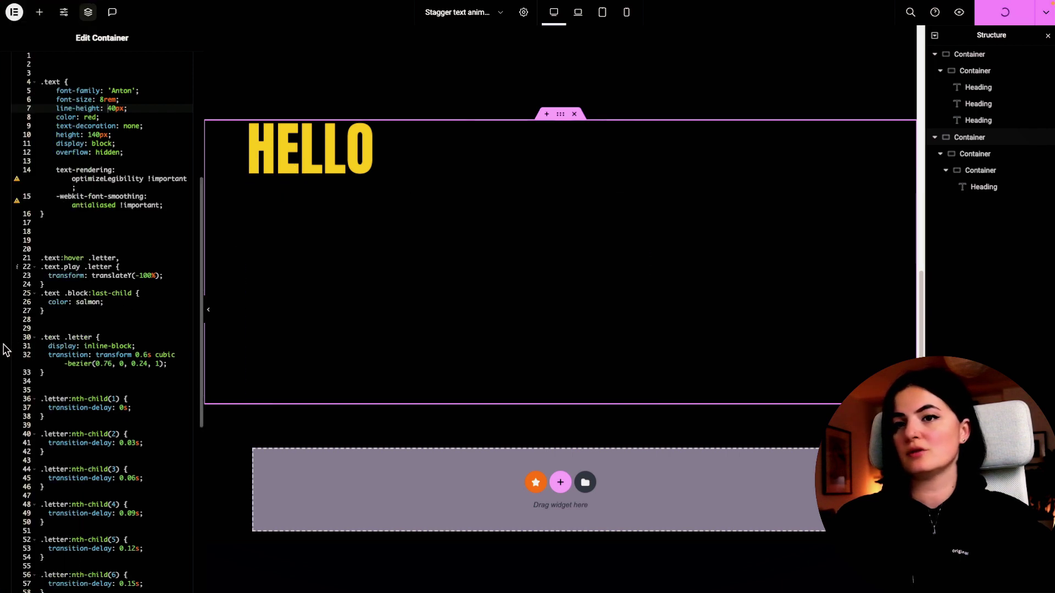
mouse_move(3, 347)
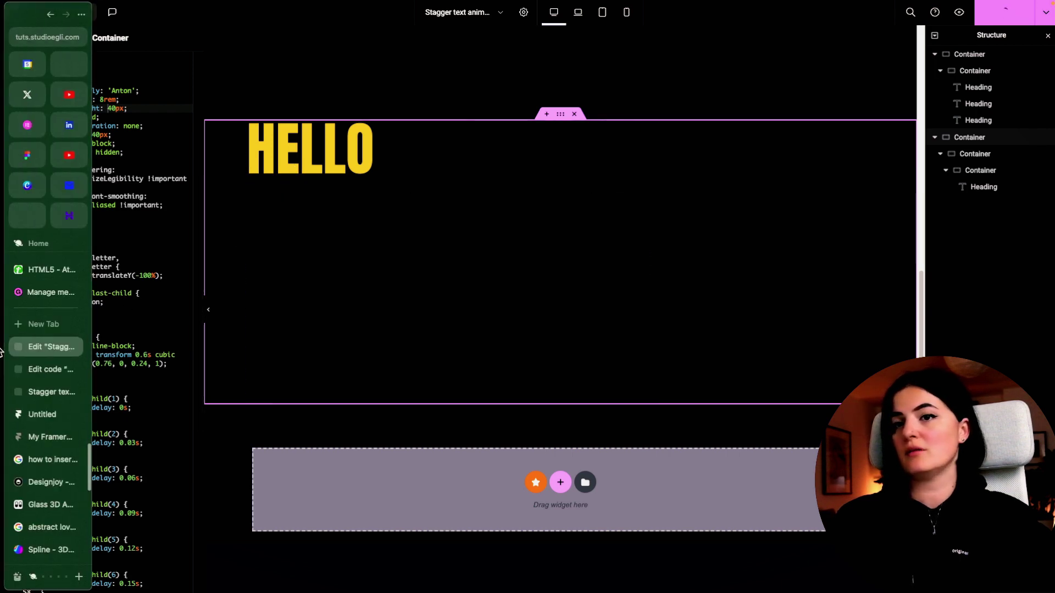
click(43, 391)
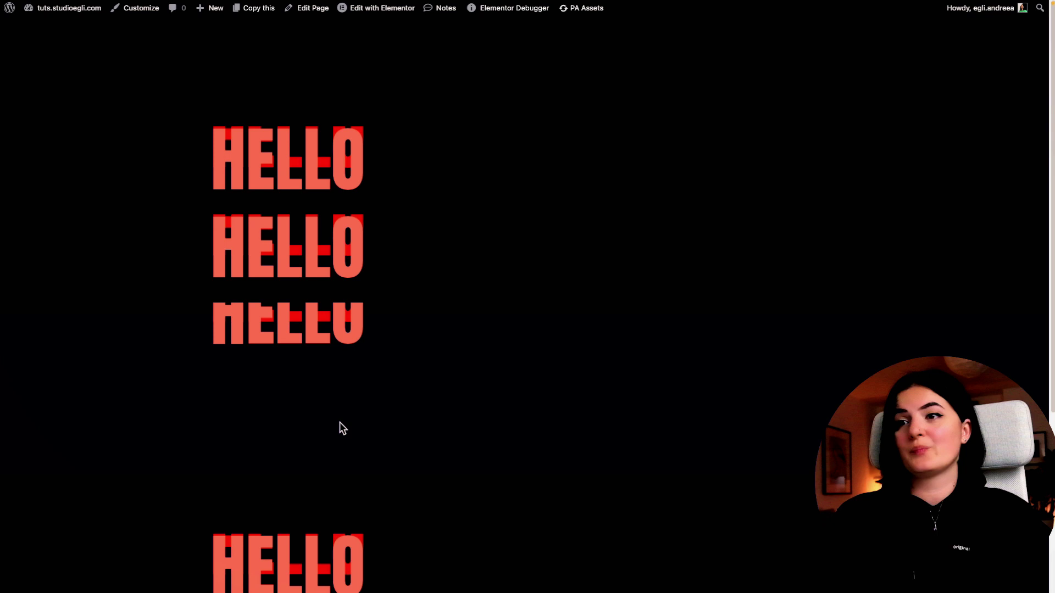
- Change the .text height from 140px to 40px in the custom CSS and publish
mouse_move(34, 339)
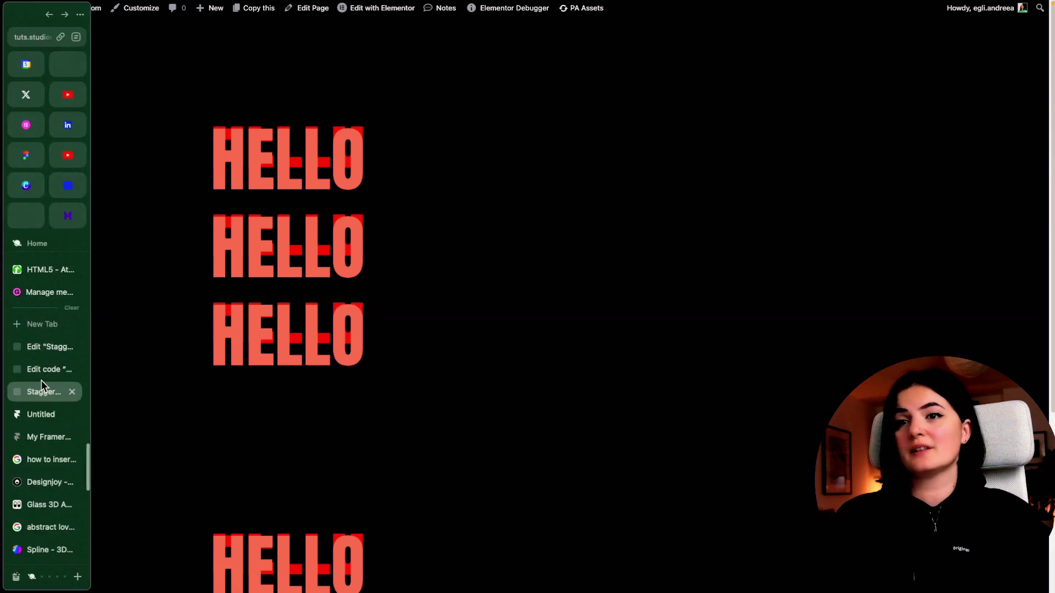
click(41, 350)
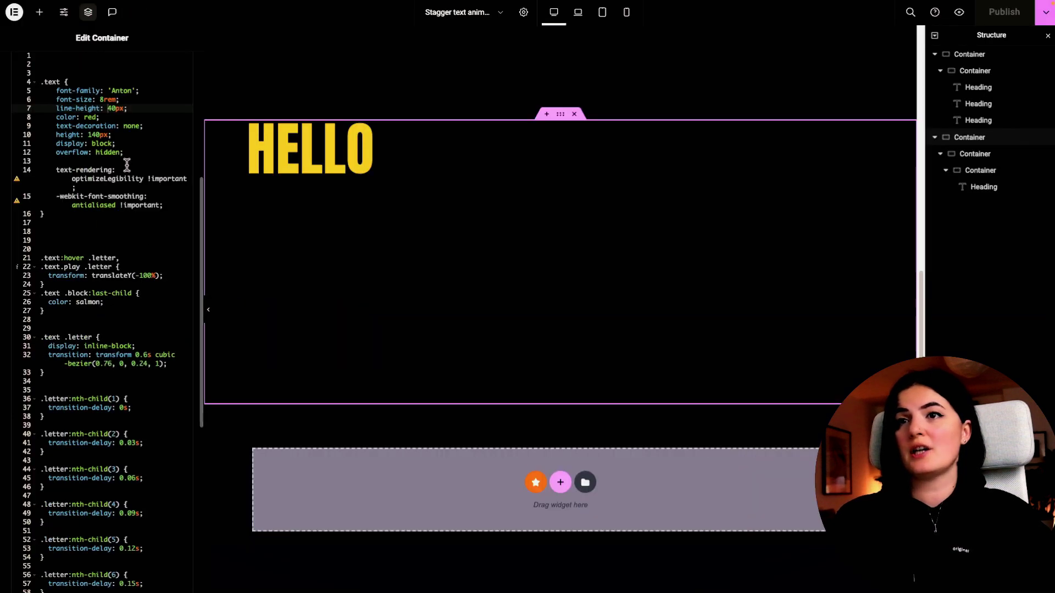
click(92, 135)
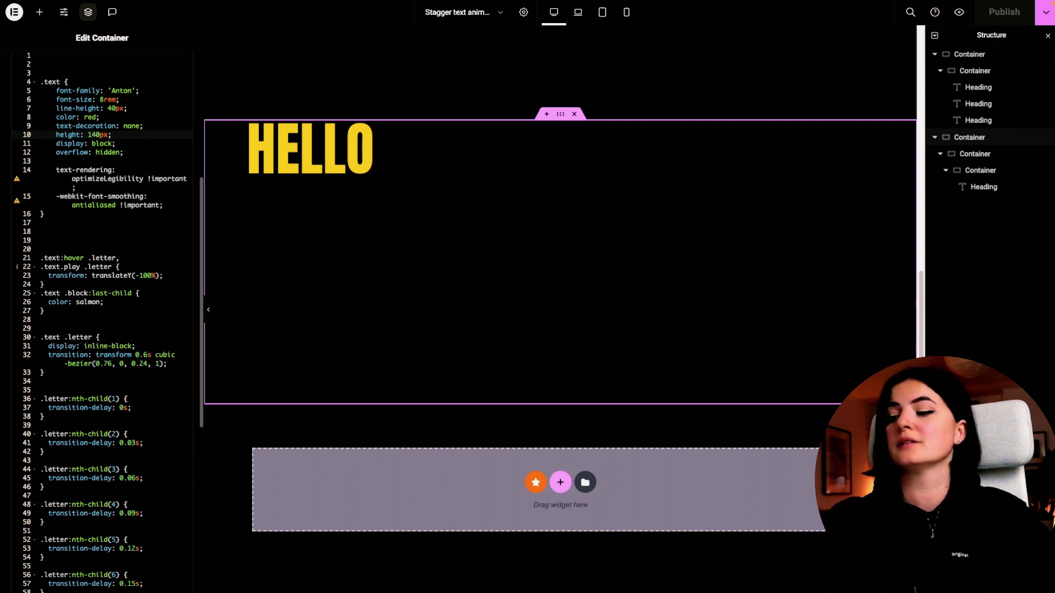
key(BackSpace)
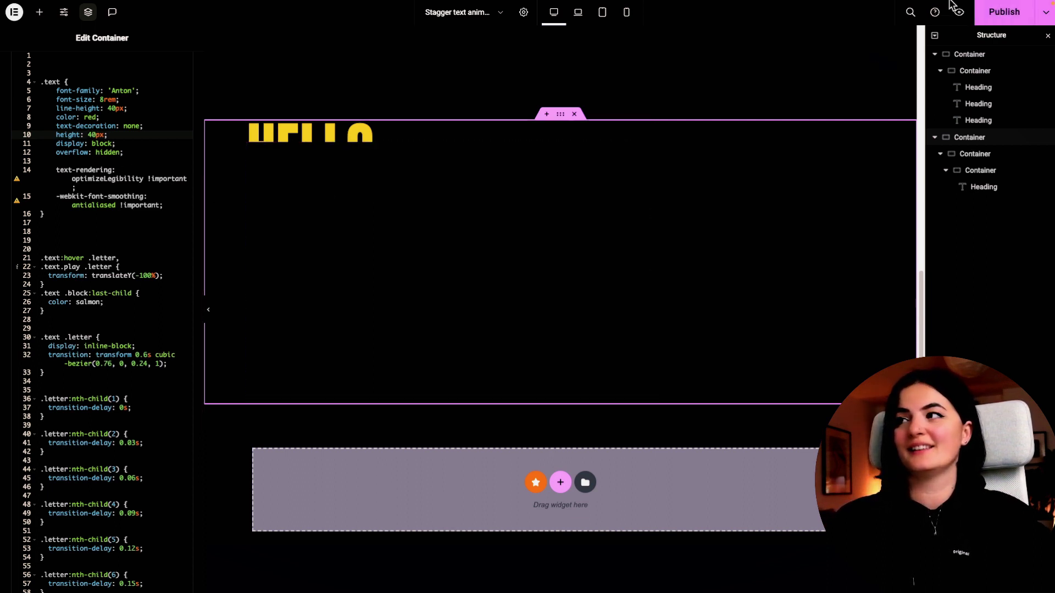
click(996, 16)
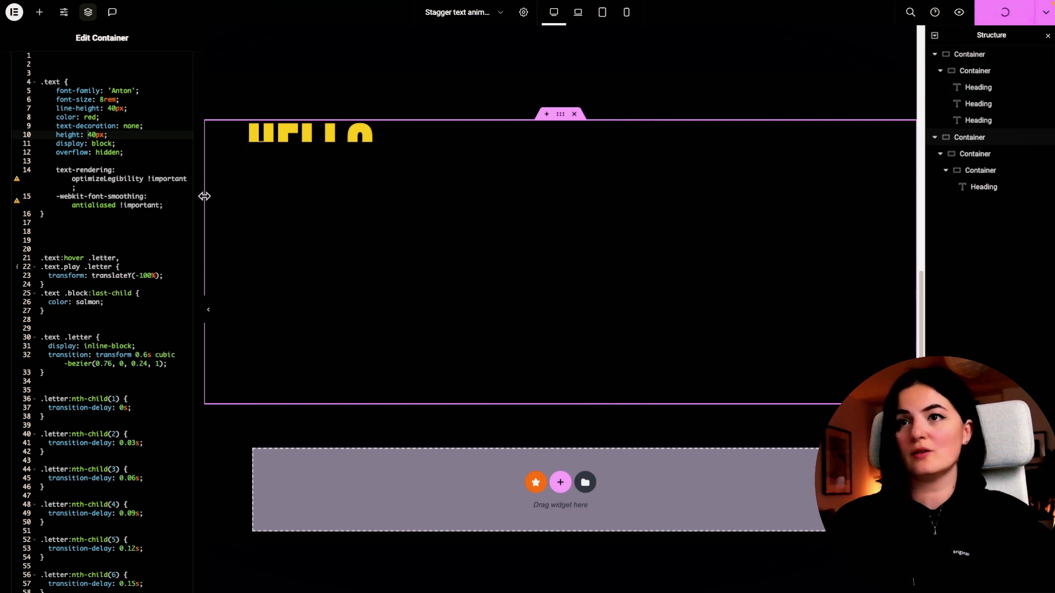
- Change the .text font-size from 8rem to 3rem and publish
click(105, 99)
key(BackSpace)
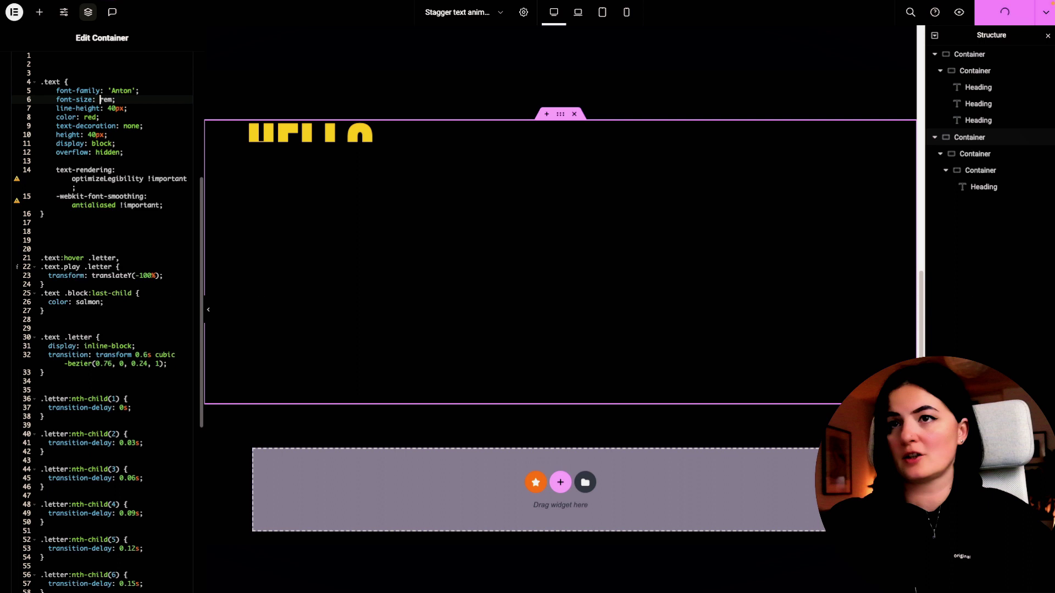
text(3)
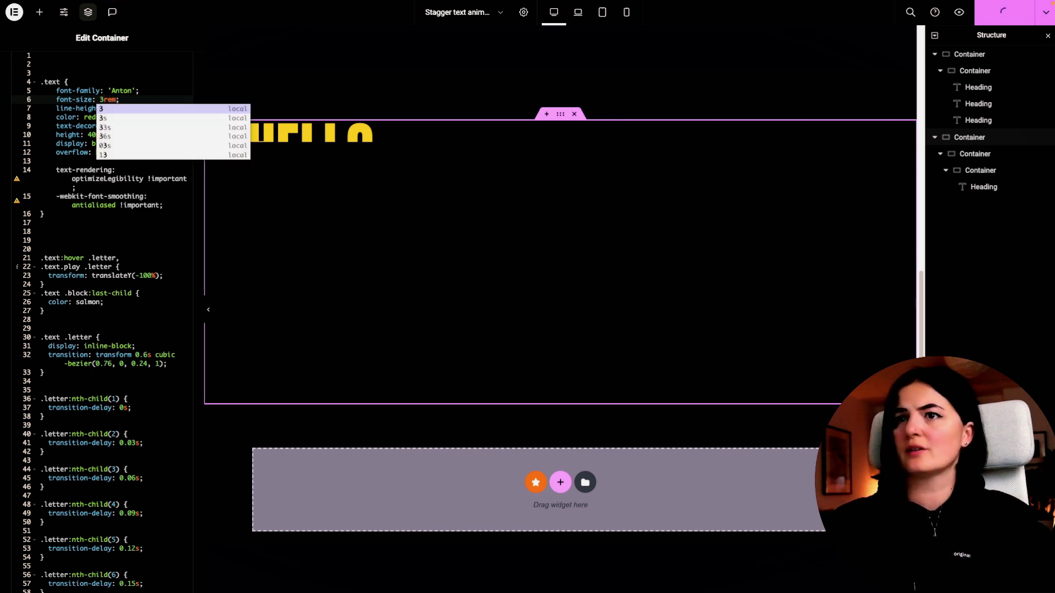
key(Escape)
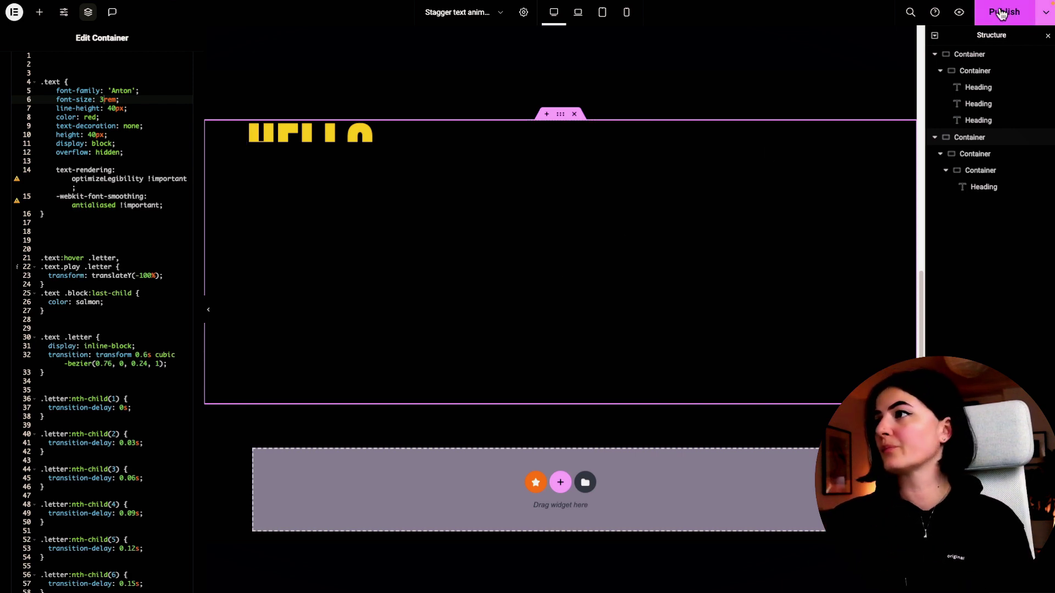
click(1001, 14)
mouse_move(1, 318)
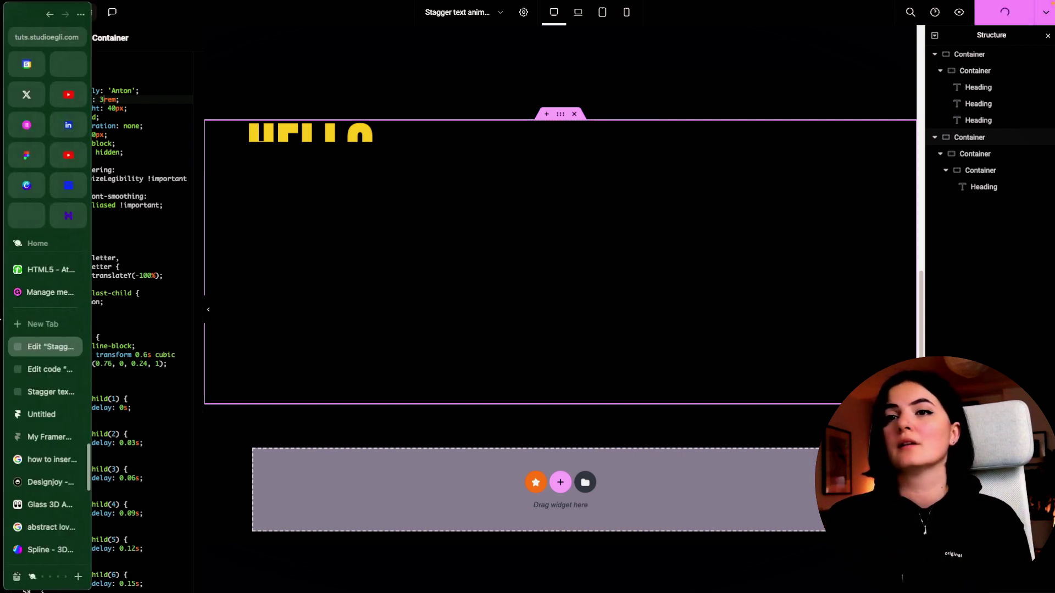
- Check the smaller red HELLO headings on the live page
click(38, 394)
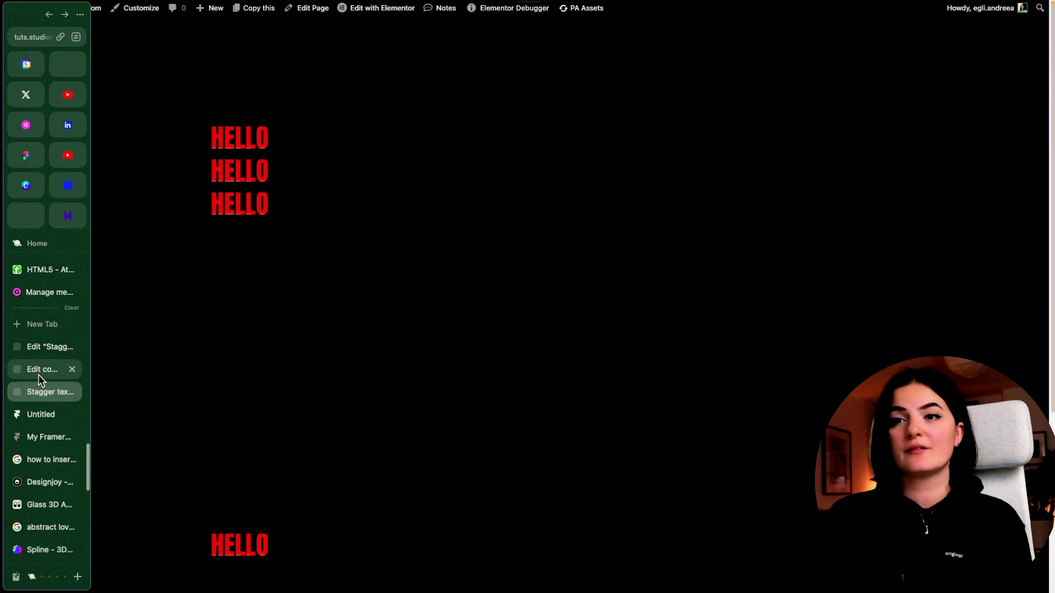
click(38, 373)
click(38, 390)
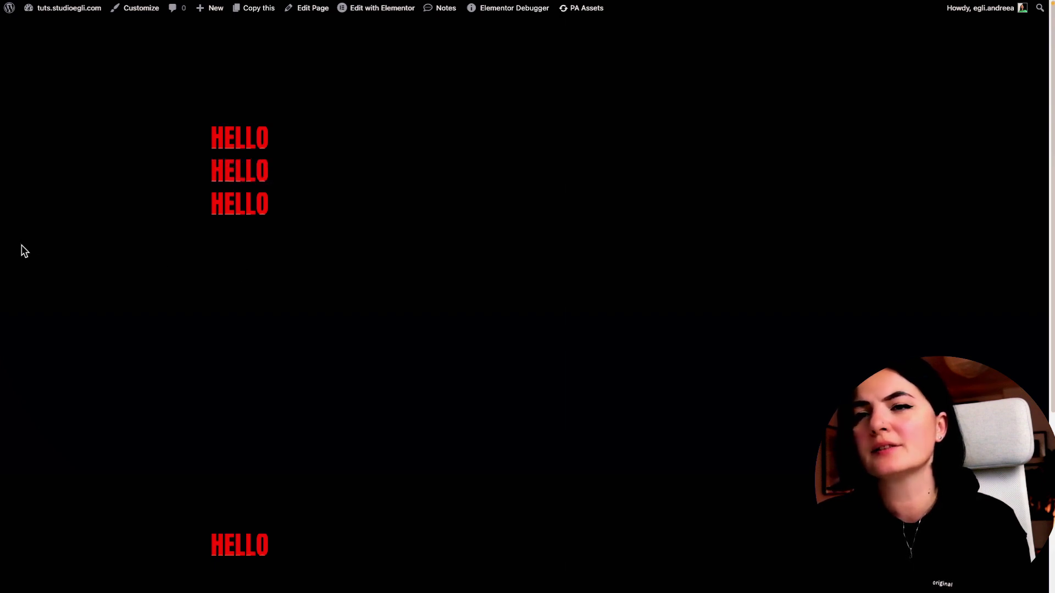
- Raise the .text line-height to 45px in Elementor's custom CSS and publish
mouse_move(2, 258)
click(41, 346)
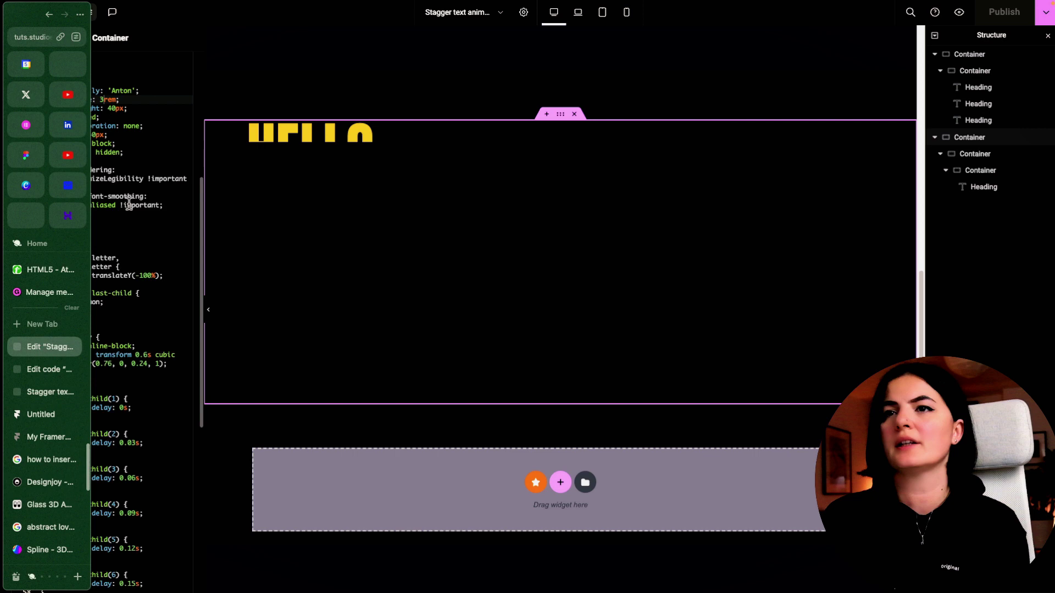
click(115, 108)
key(BackSpace)
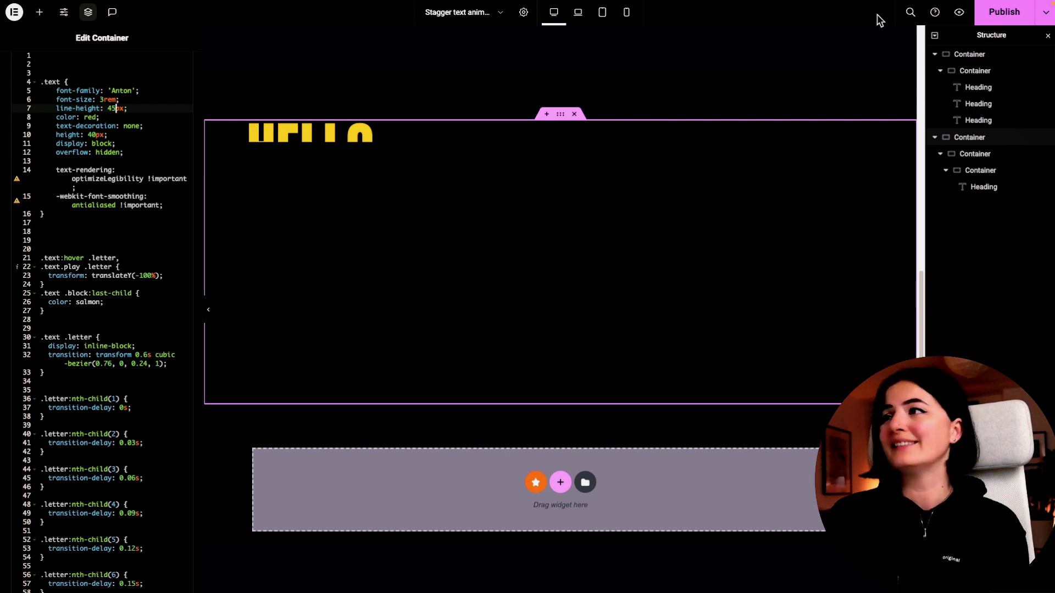
click(972, 14)
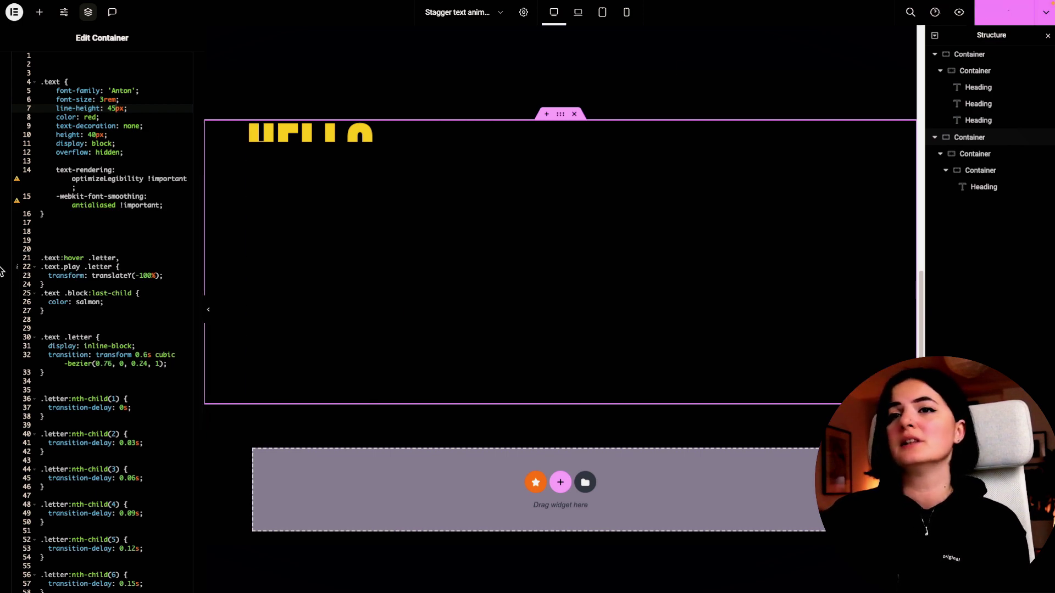
- Bring up the live page showing the small red HELLO headings rolling on hover
mouse_move(1, 271)
click(42, 369)
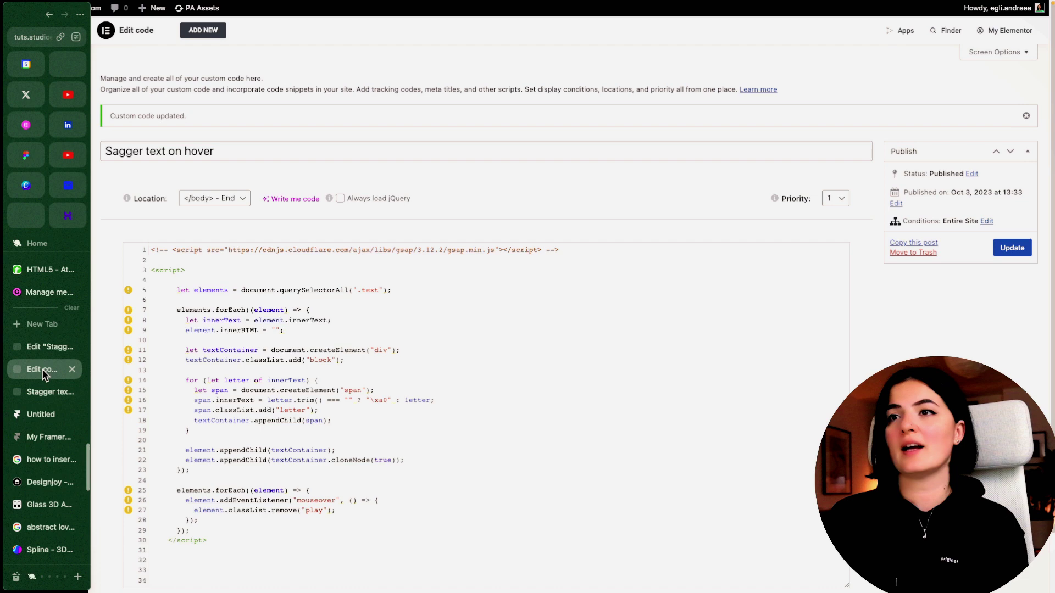
click(42, 392)
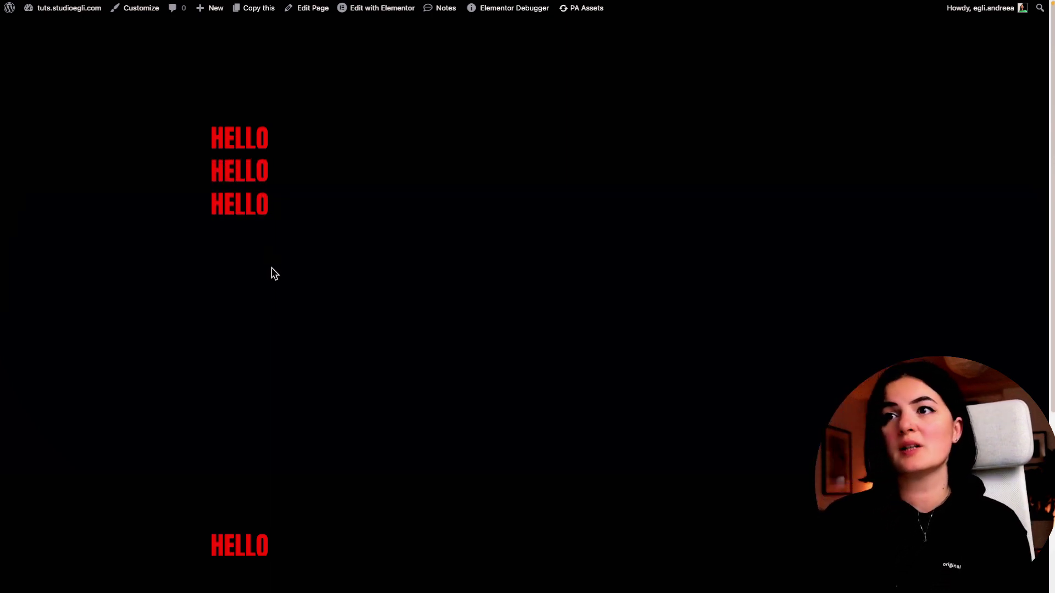
- Return to the Elementor editor with the 45px line-height custom CSS
mouse_move(13, 341)
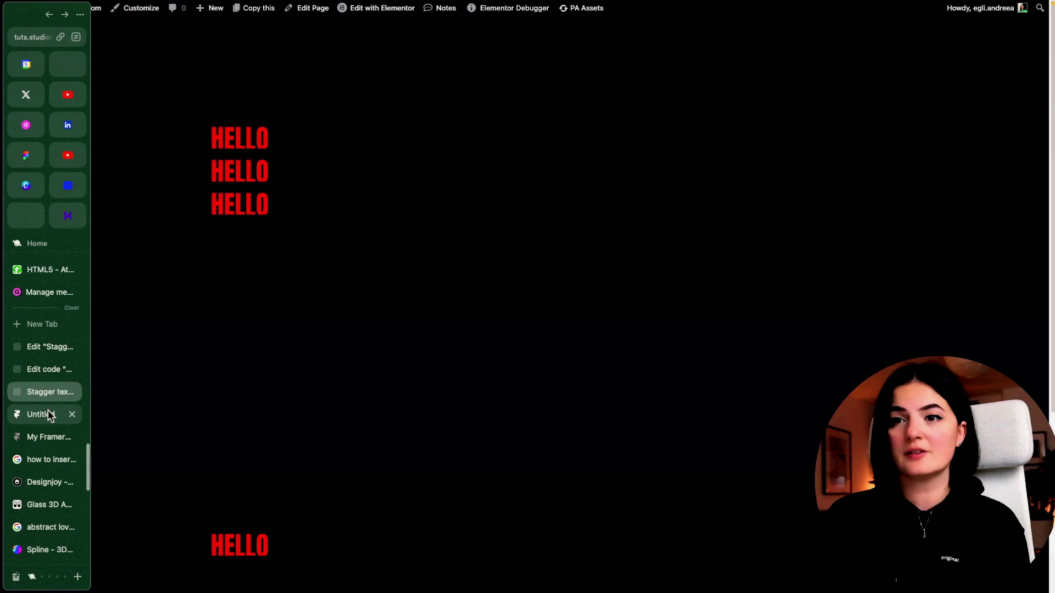
click(51, 373)
click(49, 347)
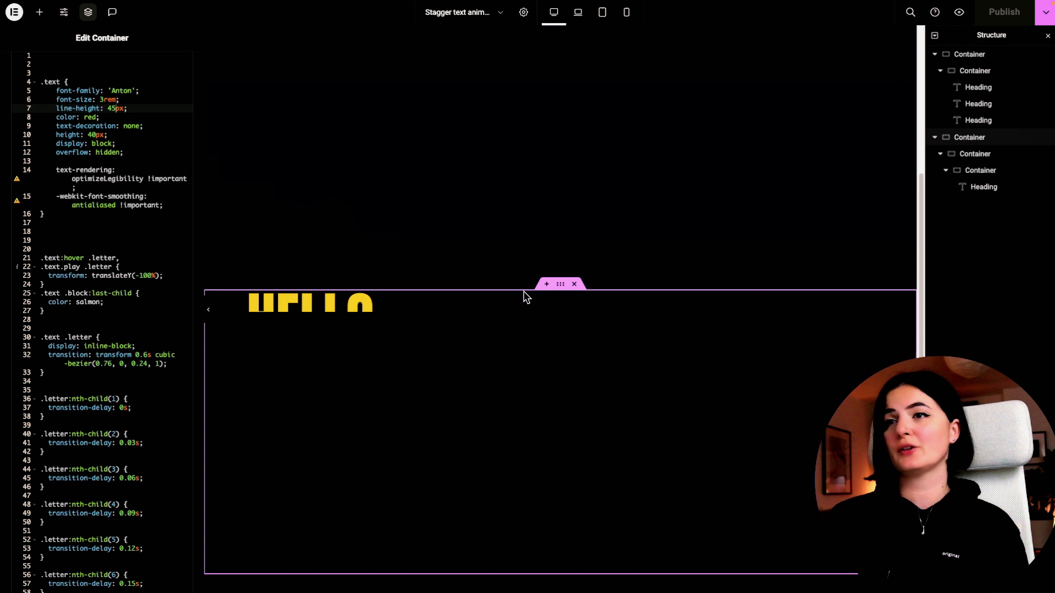
- Undo the CSS edits back to 8rem font size and 140px line-height and height
click(135, 152)
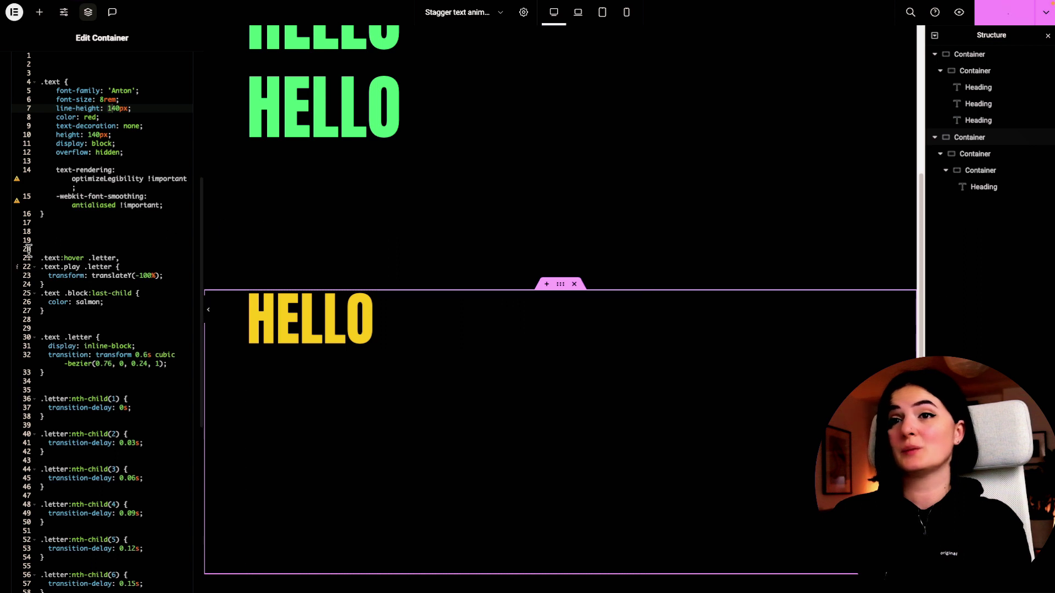
mouse_move(2, 347)
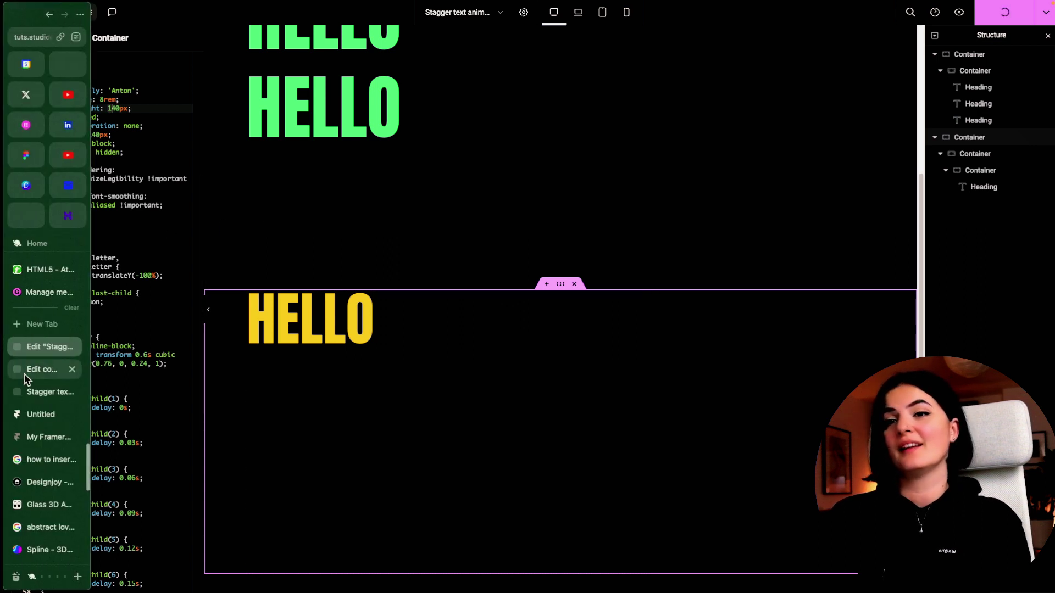